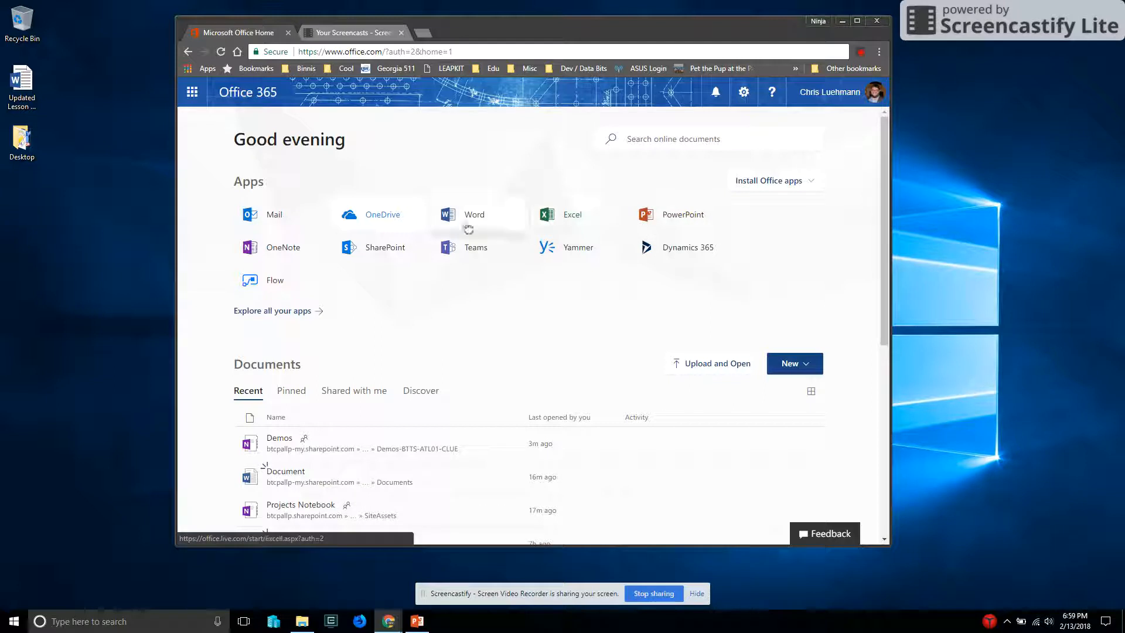
Step: Launch OneDrive from the Office 365 Apps grid to reach its Files list
click(389, 217)
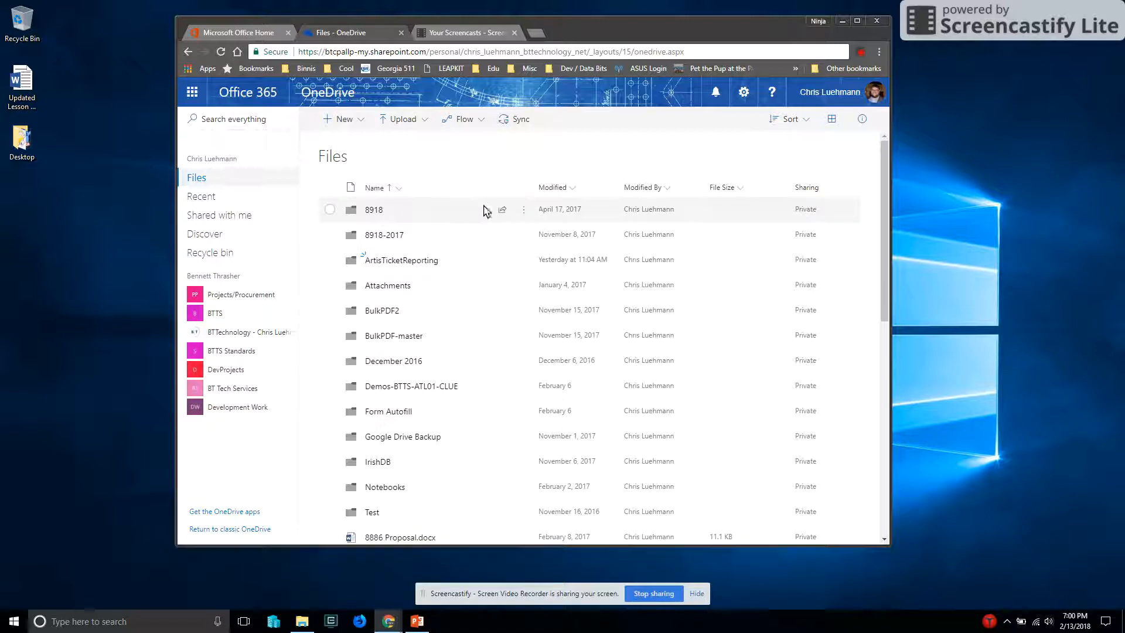
Step: Tick the checkbox of the 8918 folder in OneDrive's Files list
click(329, 210)
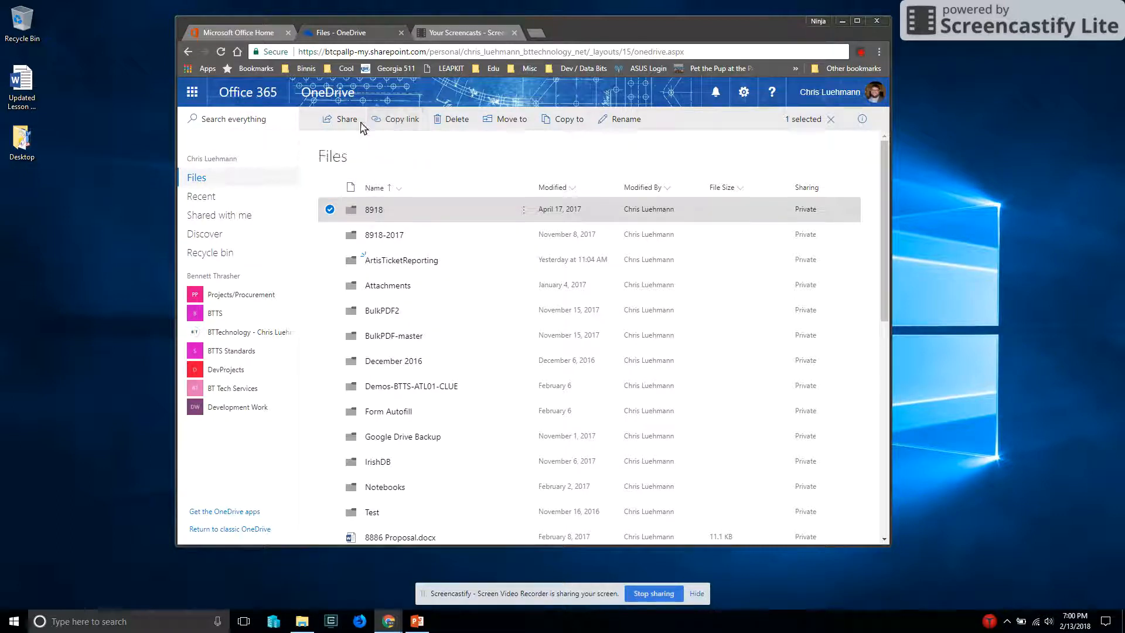
click(338, 121)
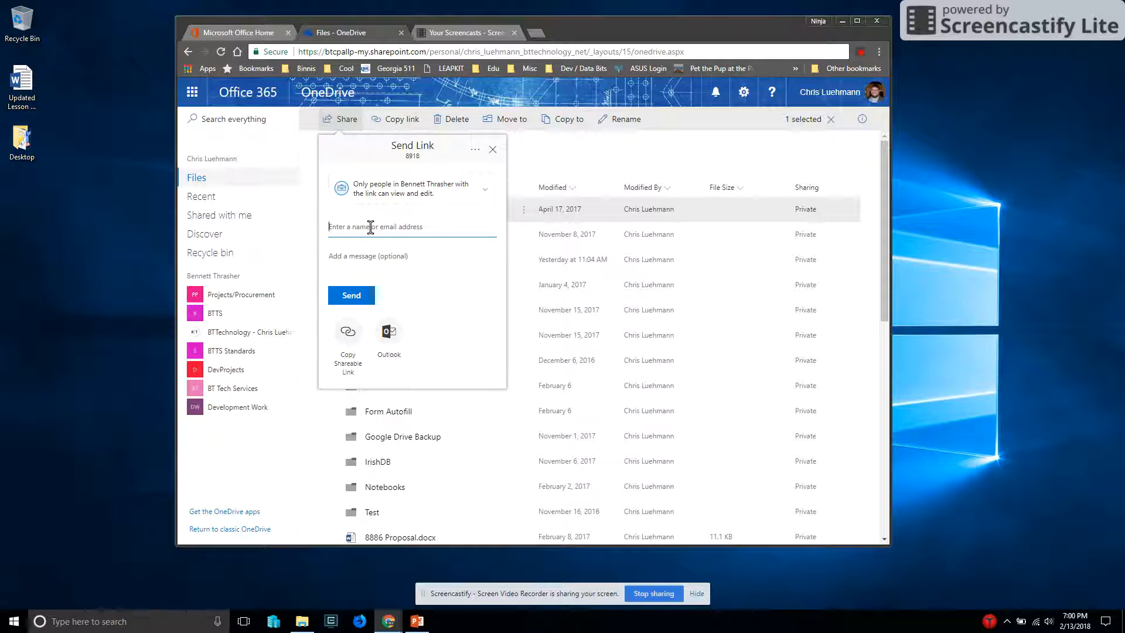
click(476, 199)
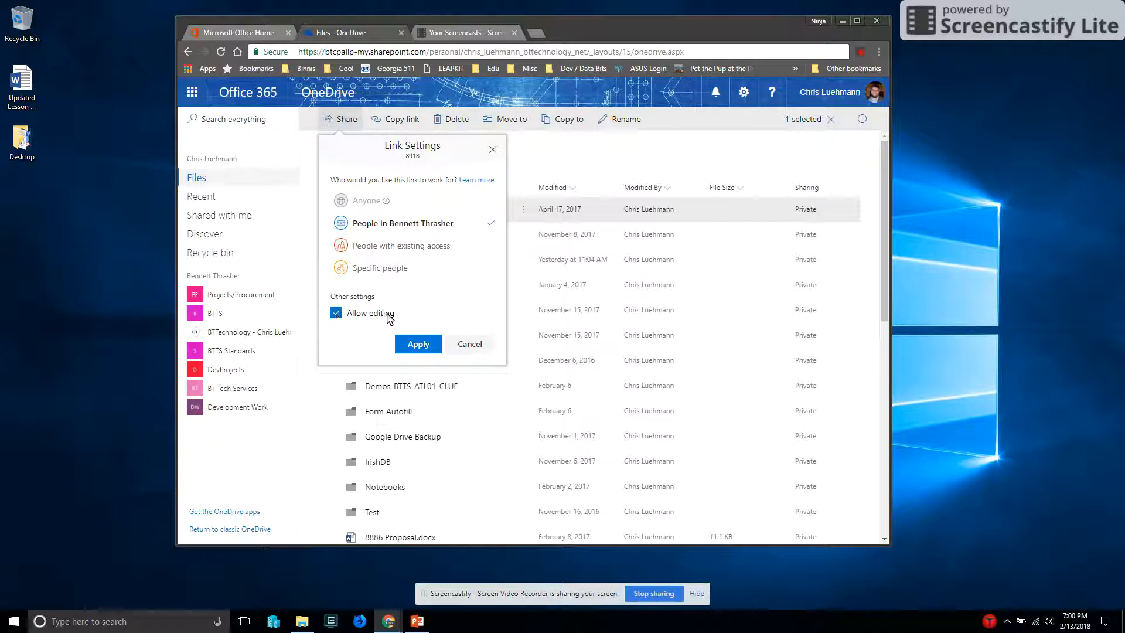
click(470, 345)
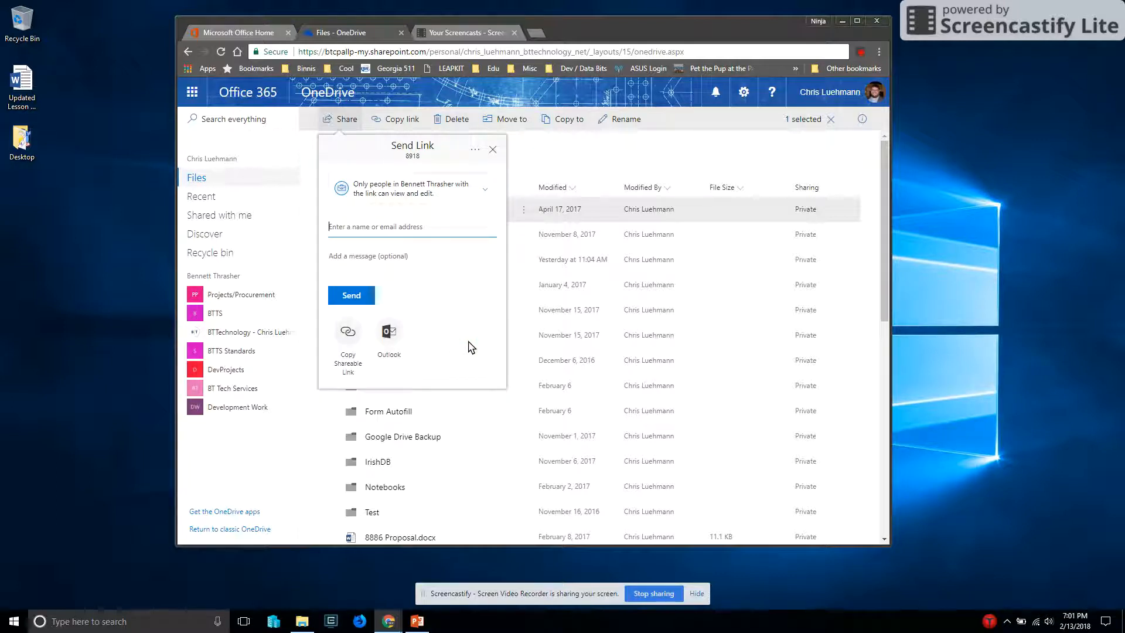
click(493, 150)
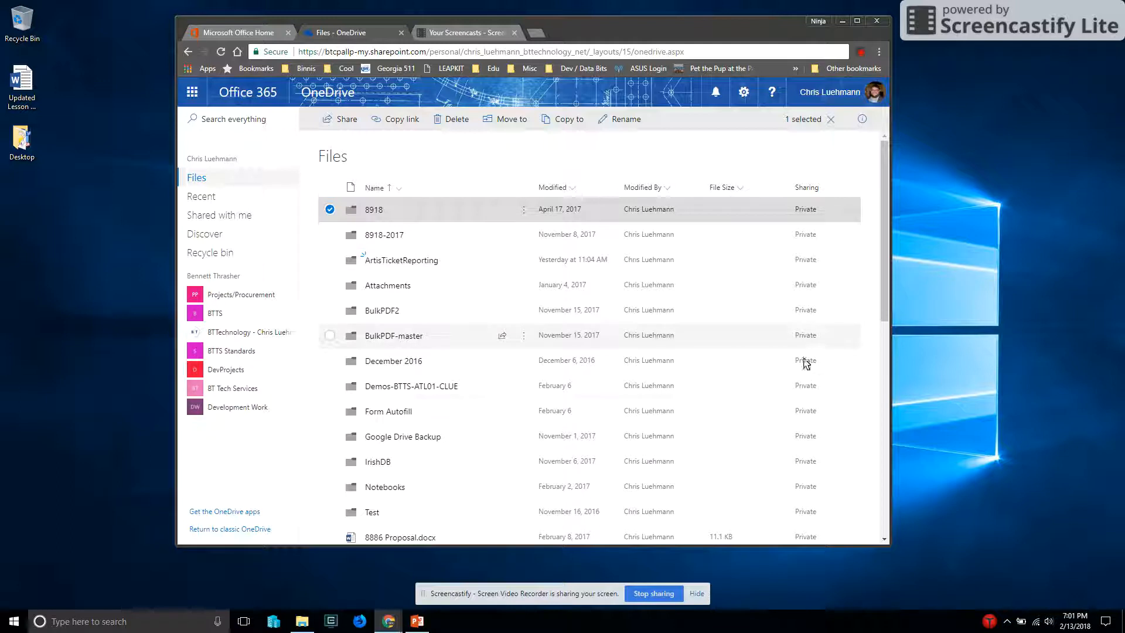
Step: Confirm in the details pane that folder 8918 is Private, then close the OneDrive tab
click(807, 210)
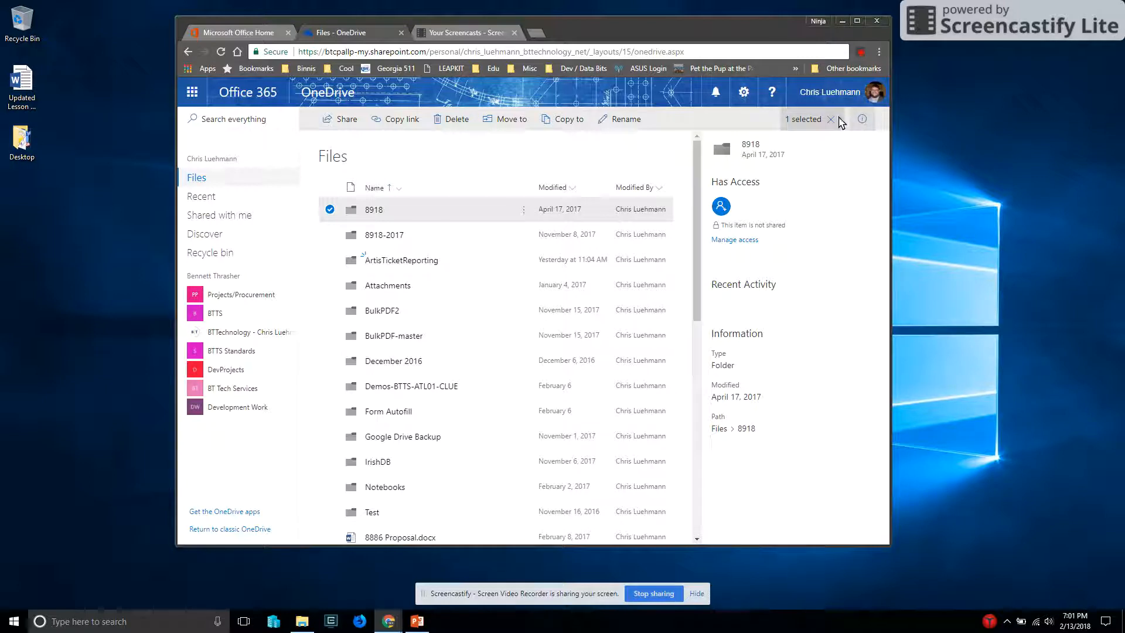
click(830, 119)
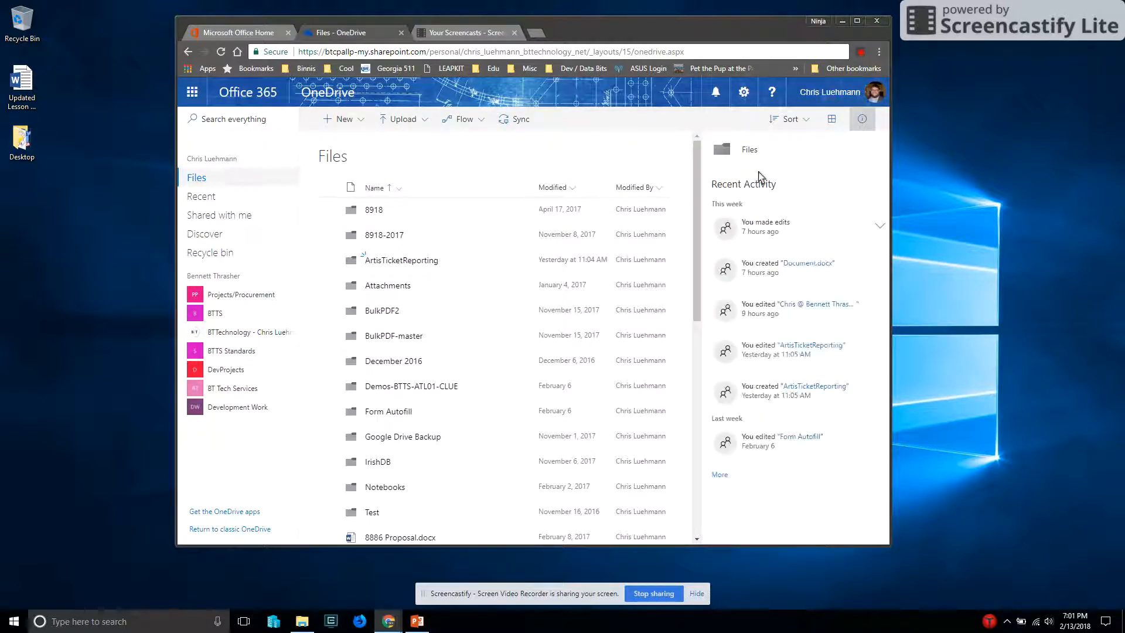
click(862, 119)
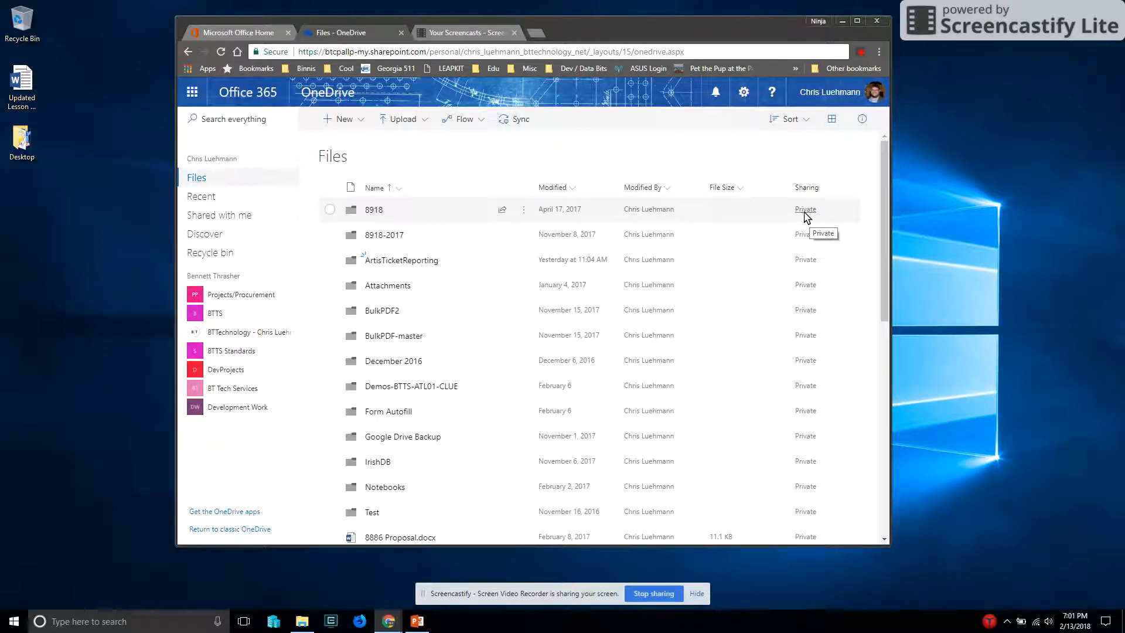
click(806, 211)
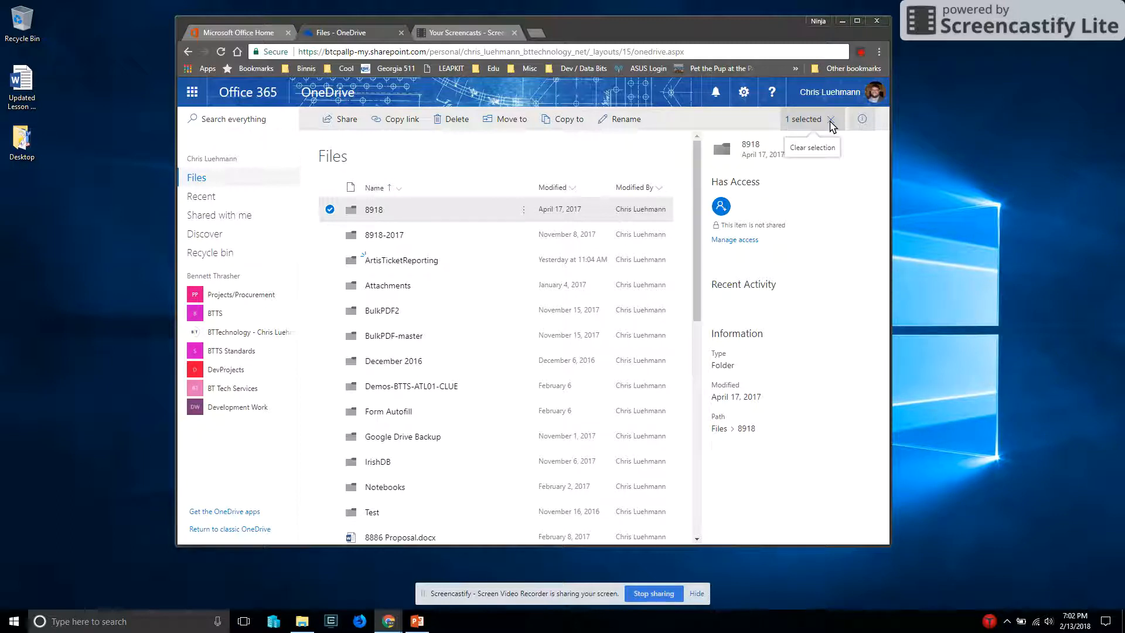
click(401, 32)
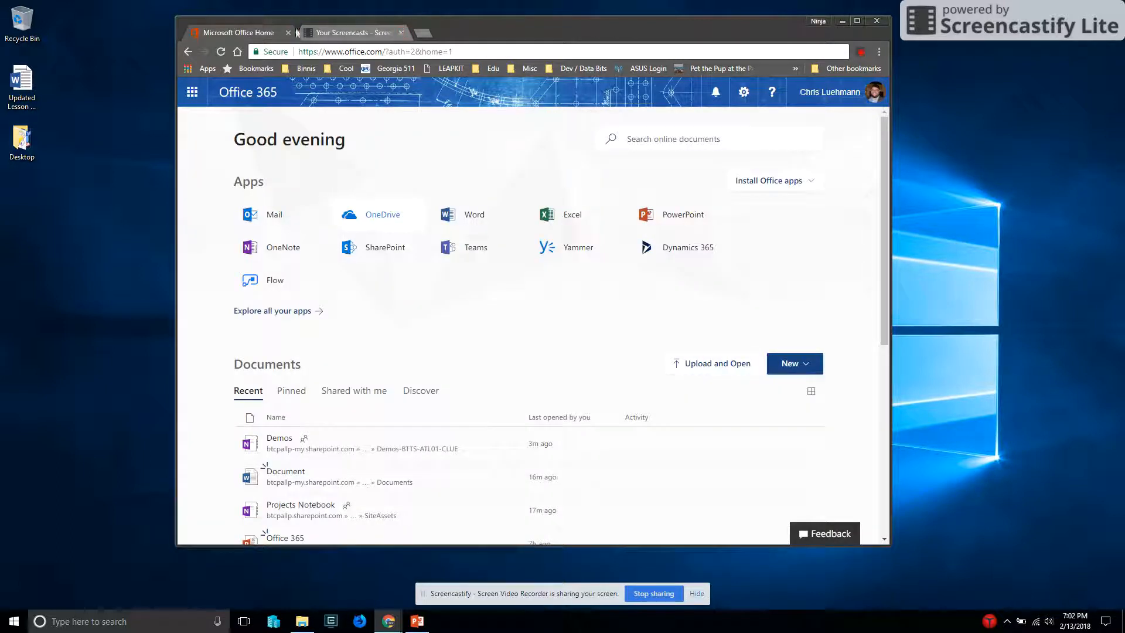
Step: Open the BTTechnology site's Documents library in SharePoint and select the 365 Demo folder
click(375, 248)
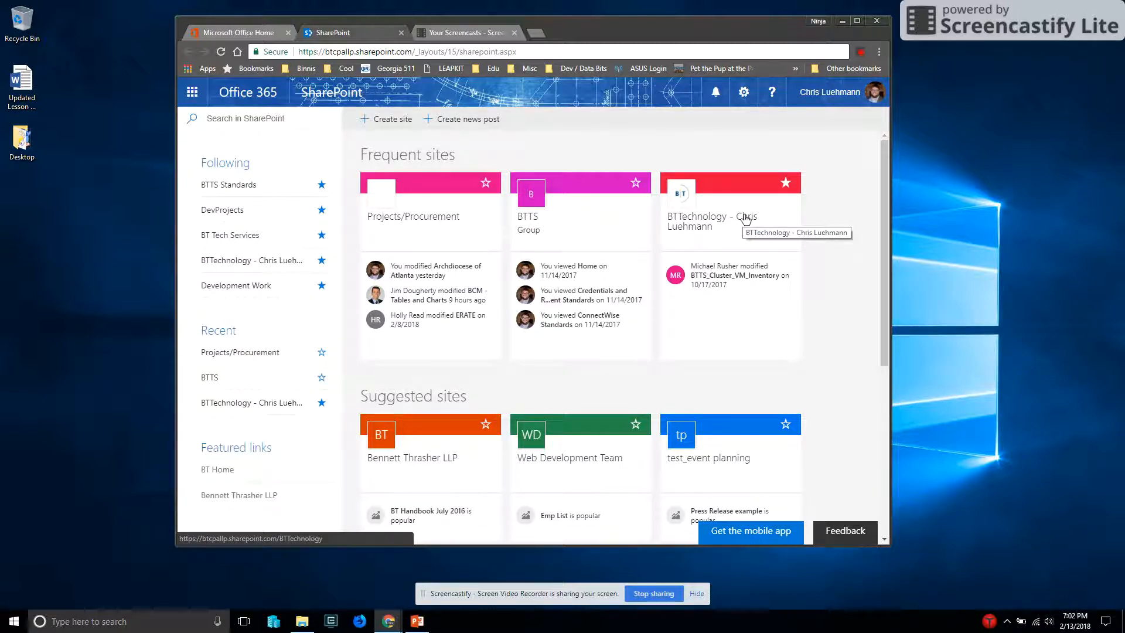
click(717, 223)
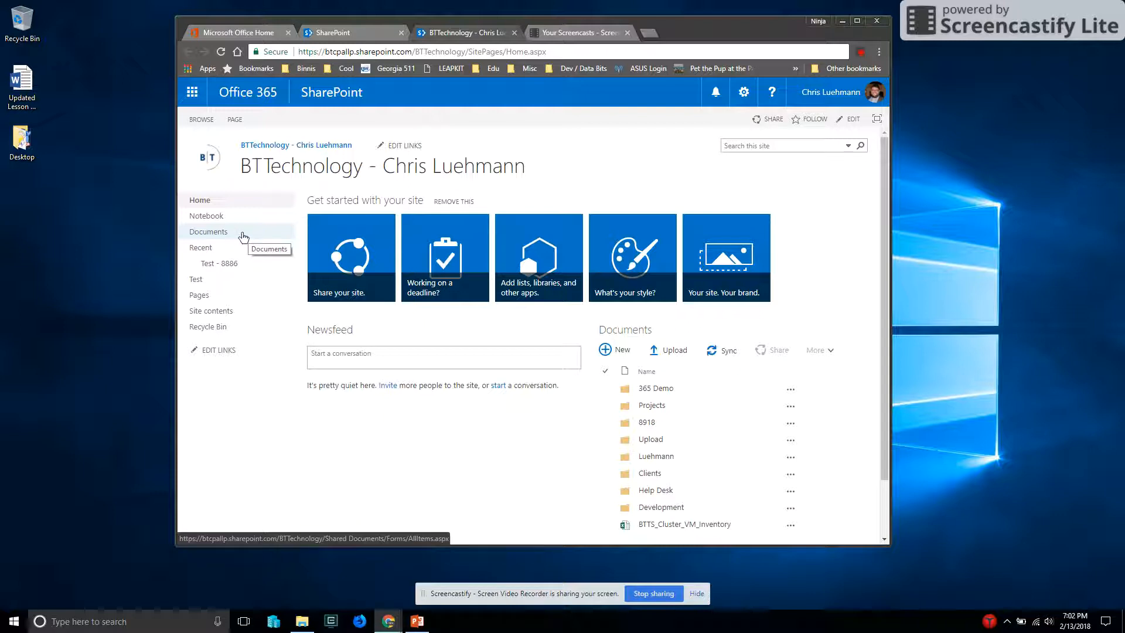
click(243, 237)
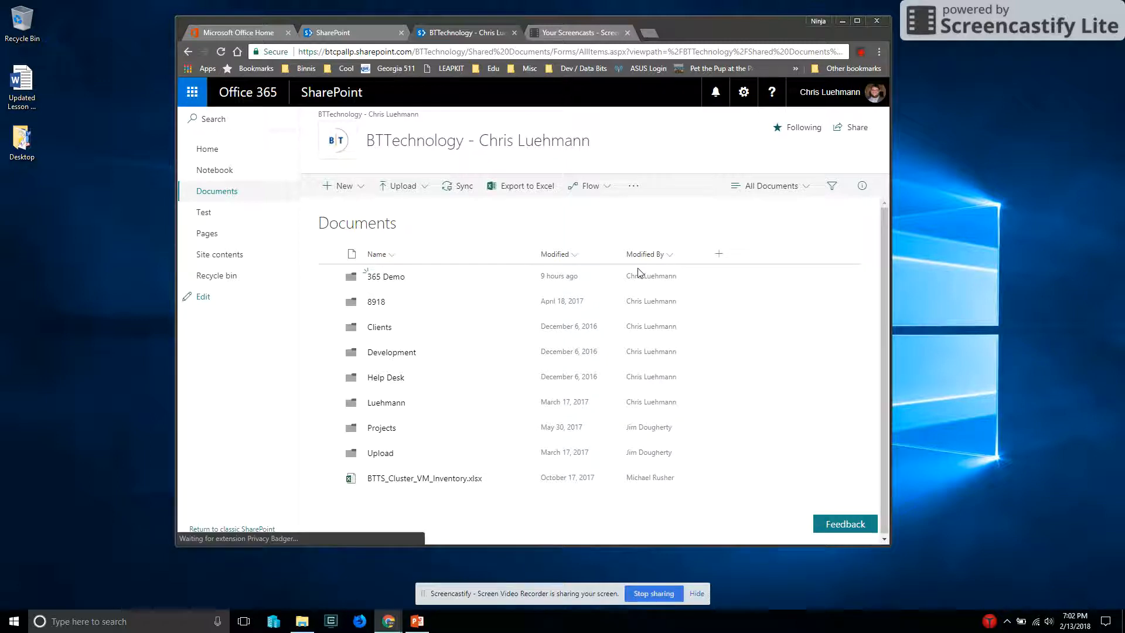
click(525, 281)
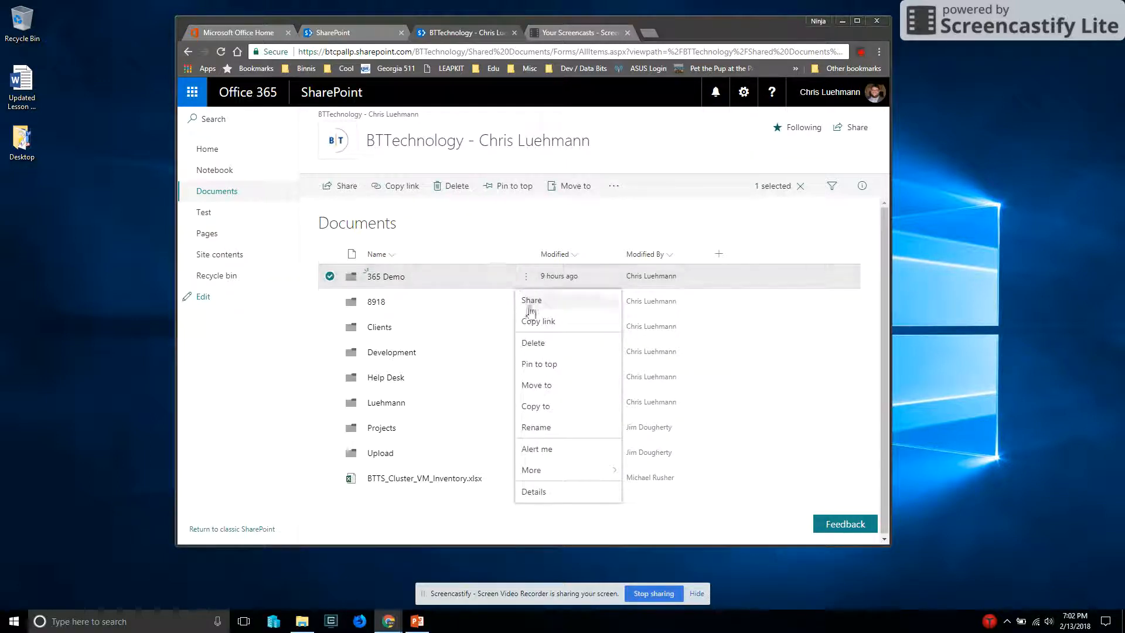
Step: Show 365 Demo's access: BTTechnology Owners, Visitors (Can View) and Members (Can Edit)
click(543, 492)
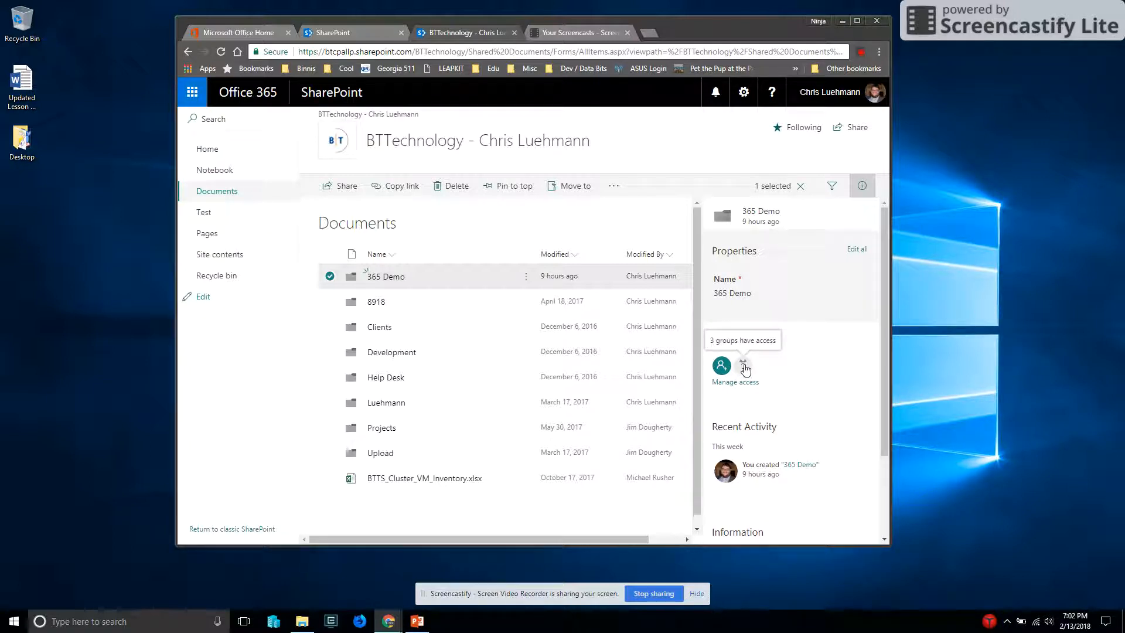
click(745, 367)
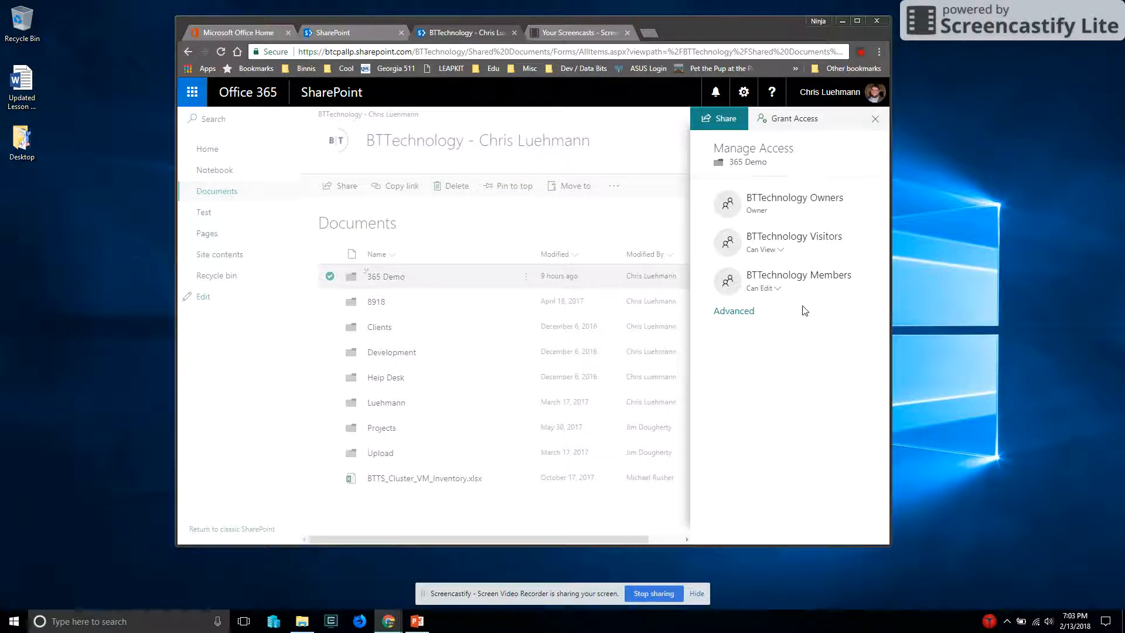
Step: Open the 365 Demo folder and drag Updated Lesson Plan.docx from the desktop into it
click(875, 121)
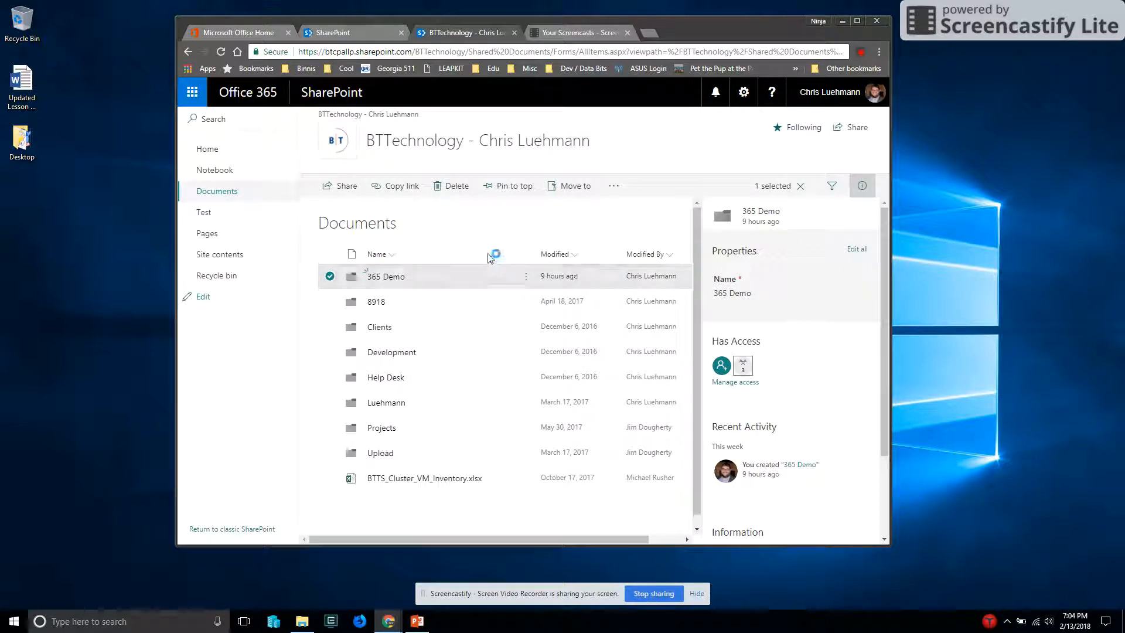
click(801, 186)
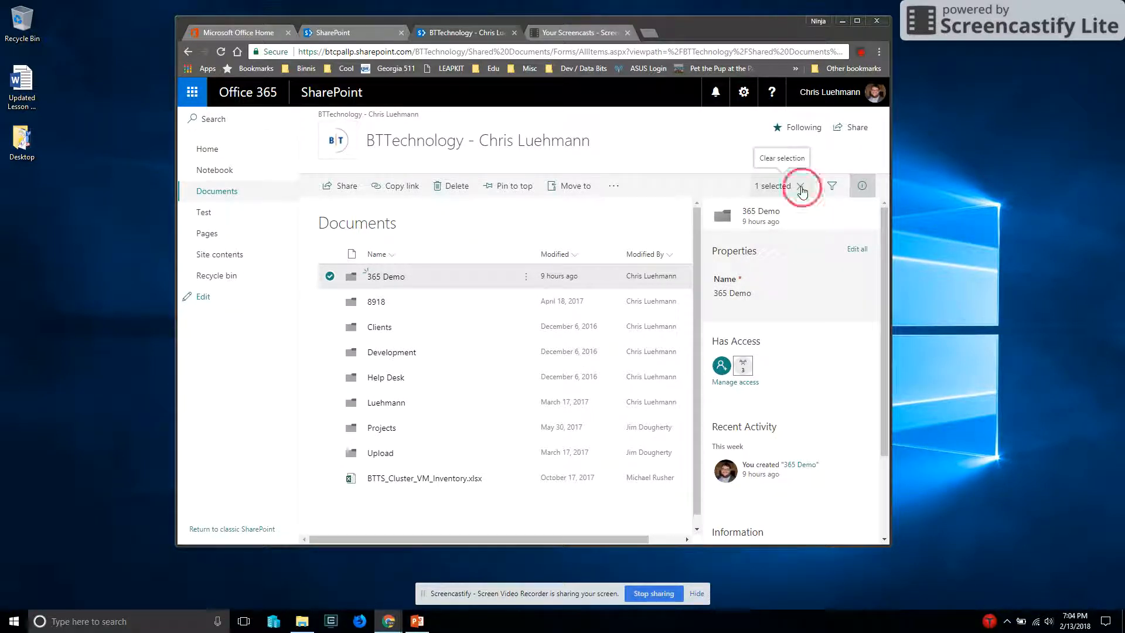
click(393, 278)
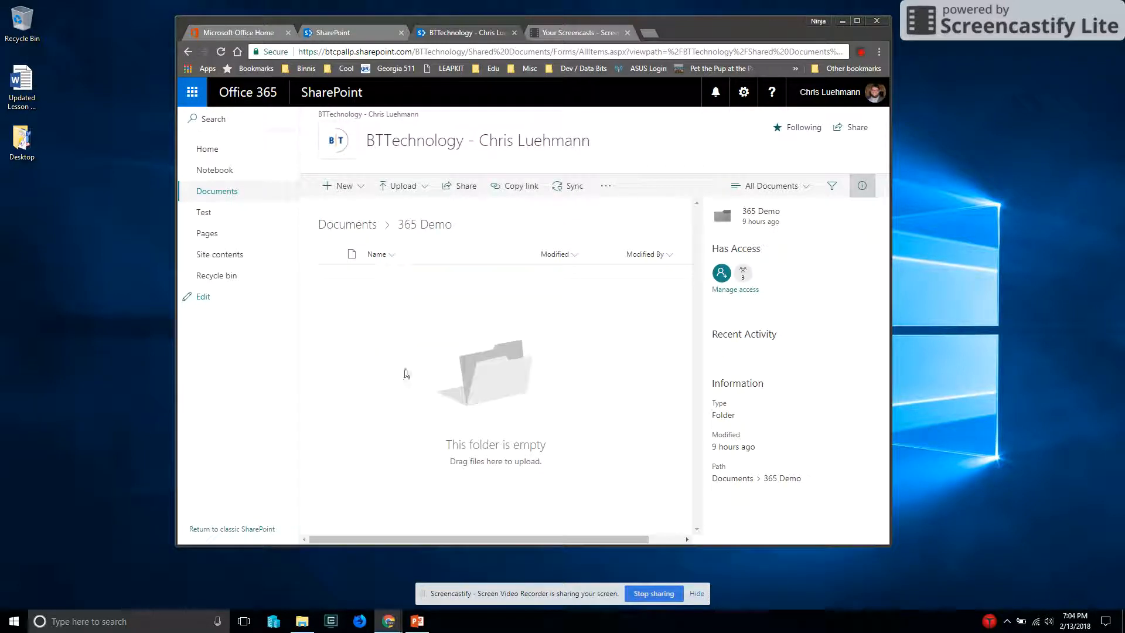
click(22, 85)
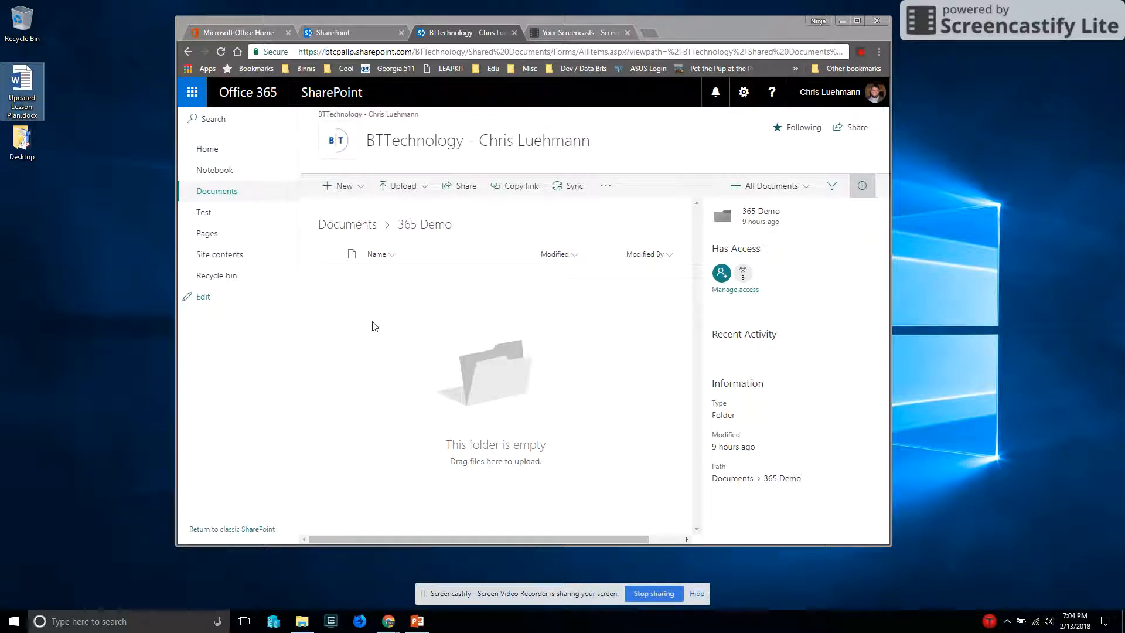
drag(24, 88, 498, 360)
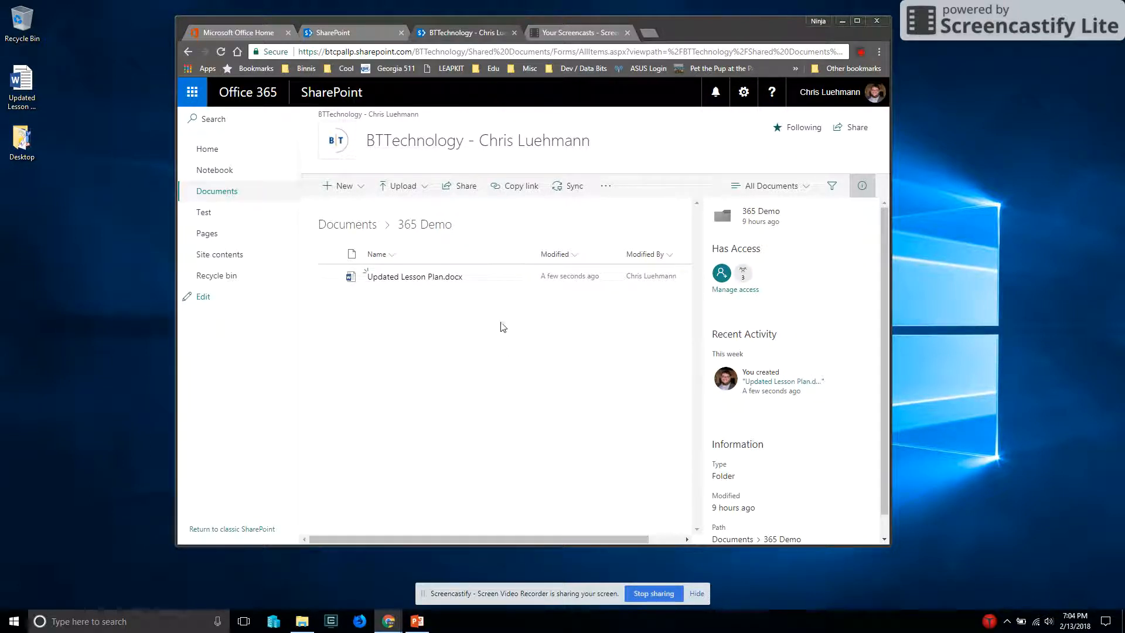
click(526, 278)
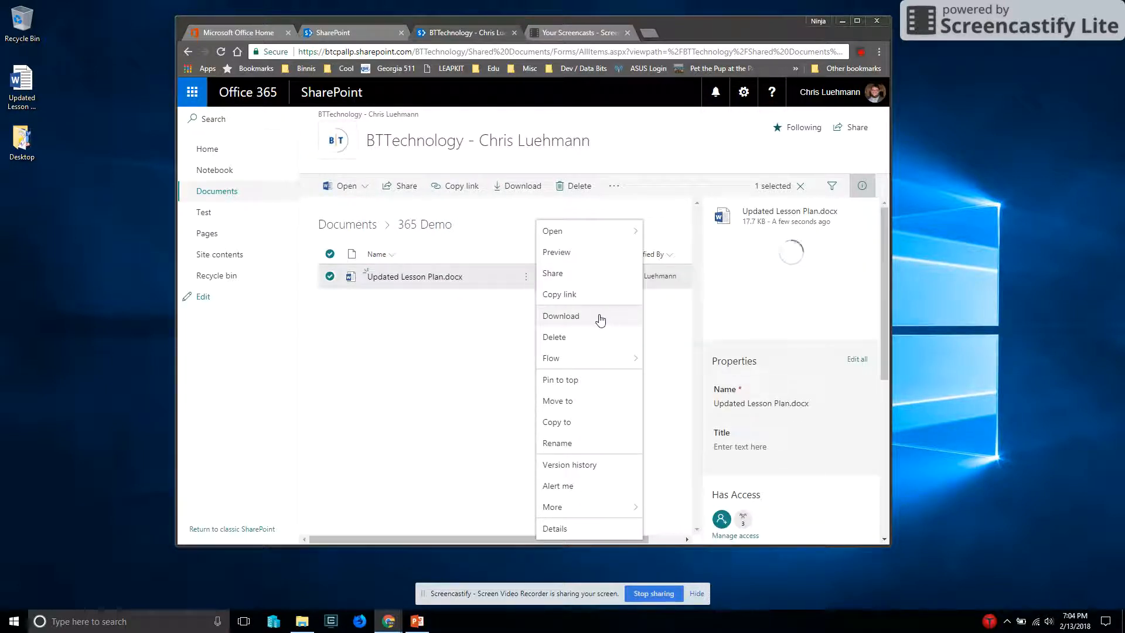
Step: Return to the Microsoft Office Home tab and launch OneDrive in a new tab
click(463, 353)
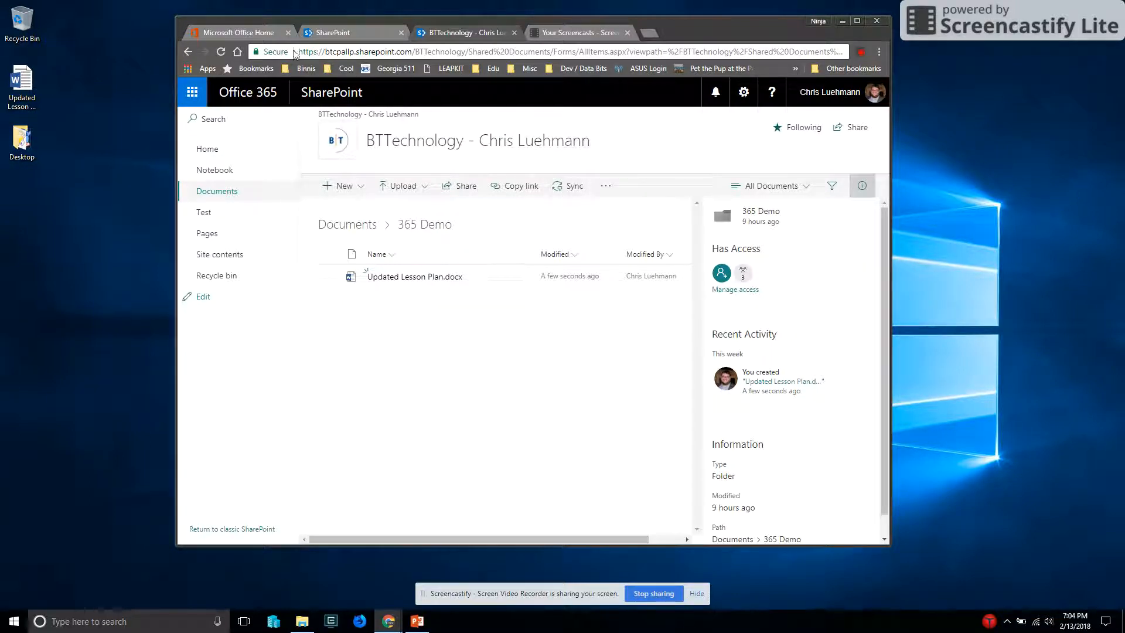
click(254, 34)
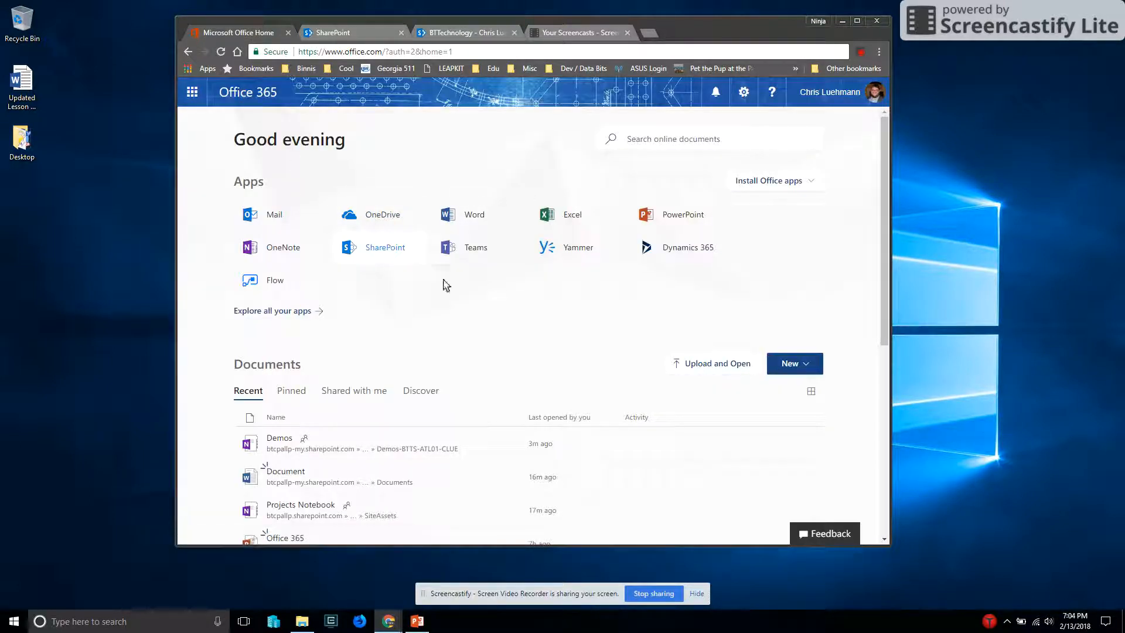
click(357, 213)
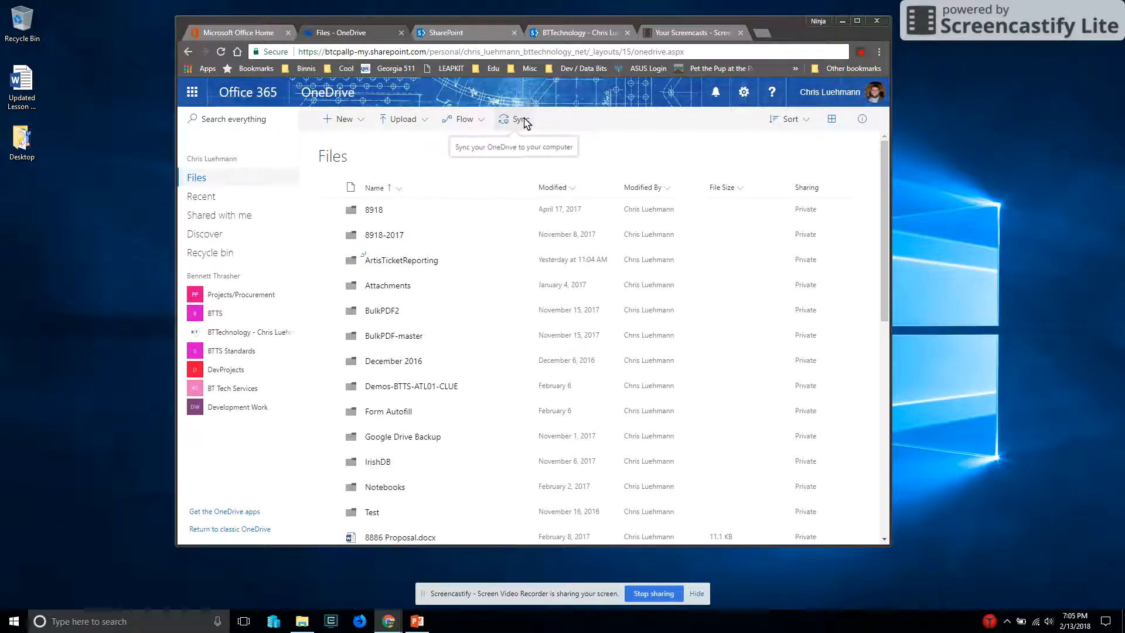
Step: Start syncing the OneDrive Files library, letting Chrome launch the OneDrive app
click(520, 121)
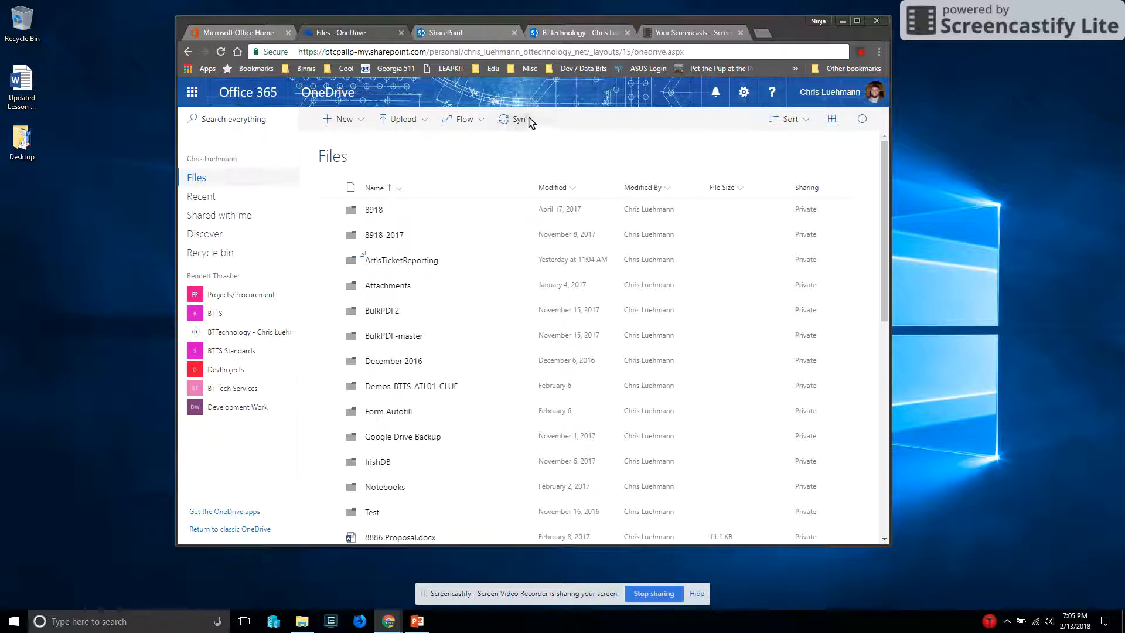
click(518, 119)
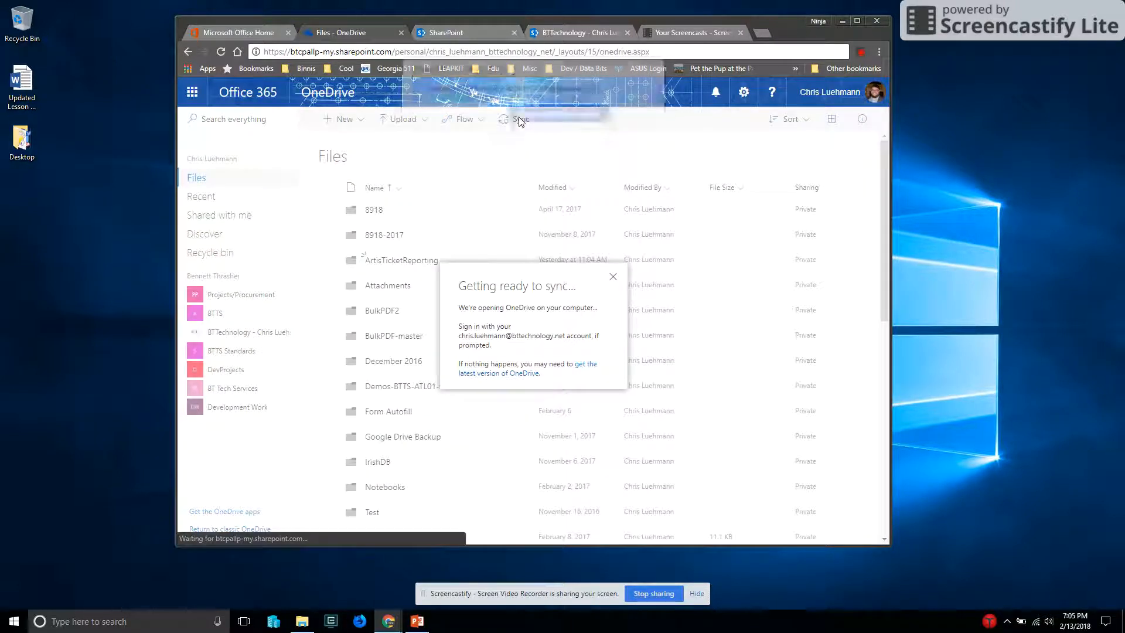
click(566, 122)
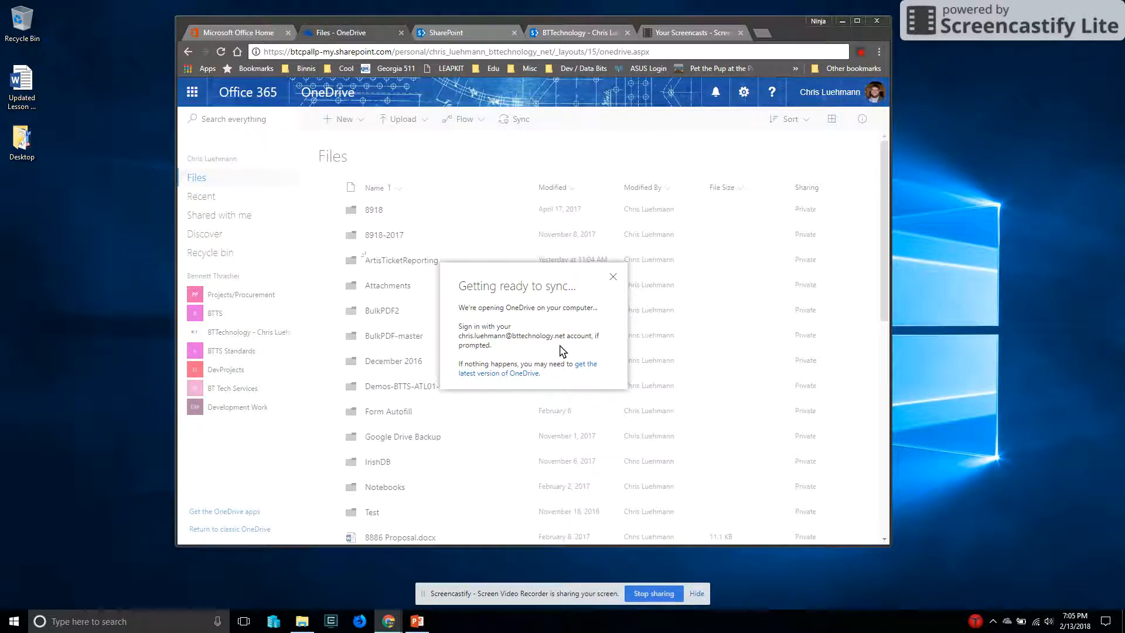
click(306, 625)
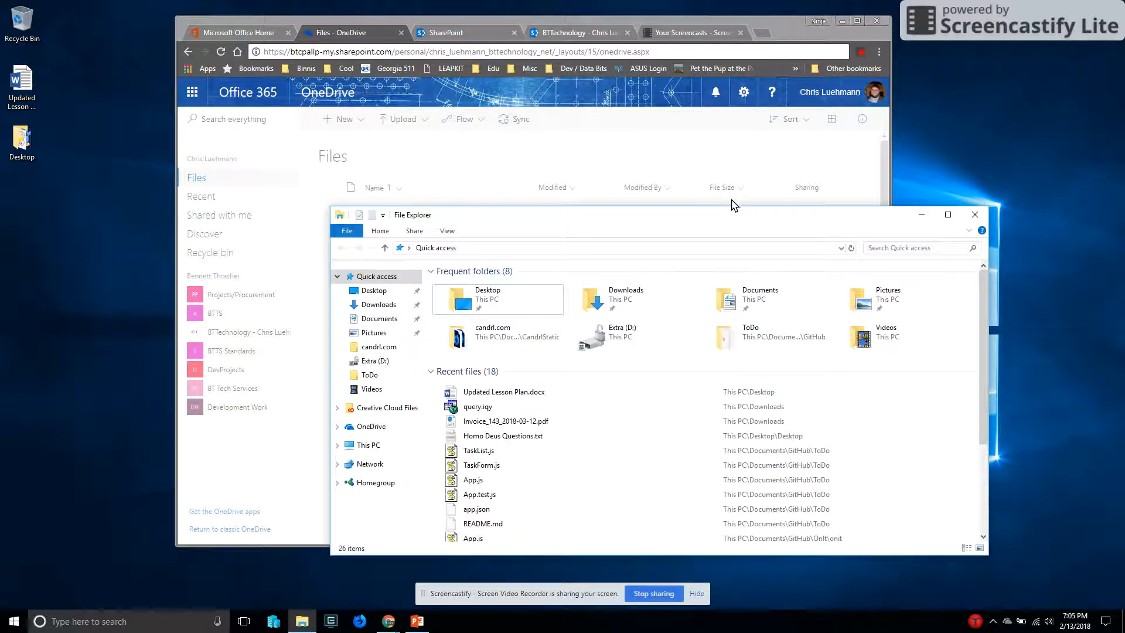
Step: Move File Explorer to the upper left, make it narrower, and bring Chrome forward
drag(671, 216, 397, 115)
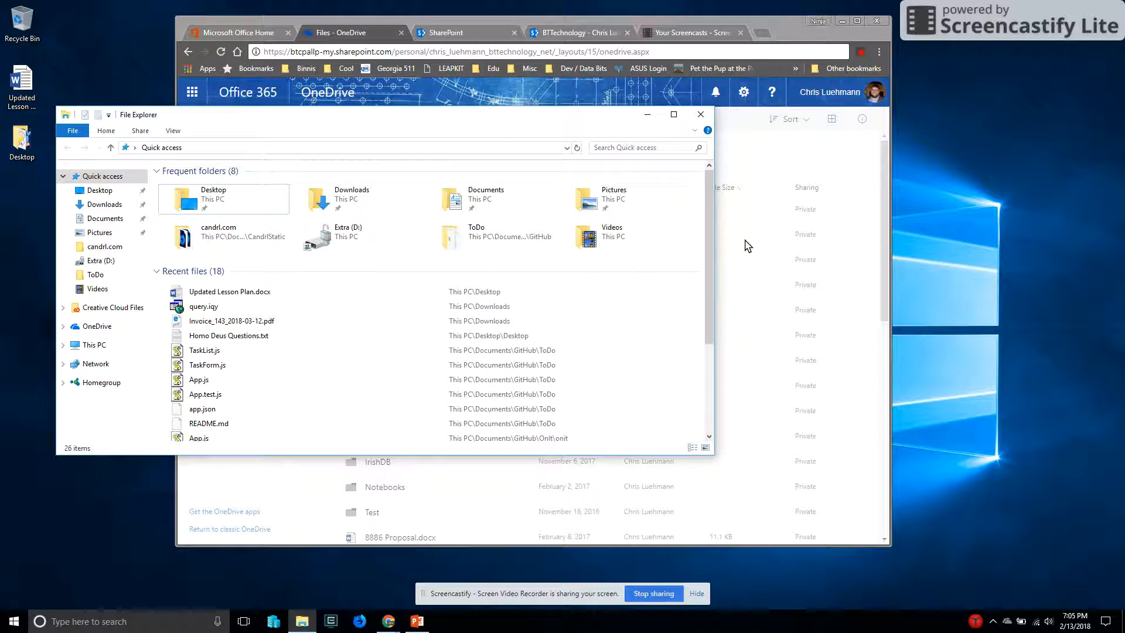
drag(714, 245, 560, 238)
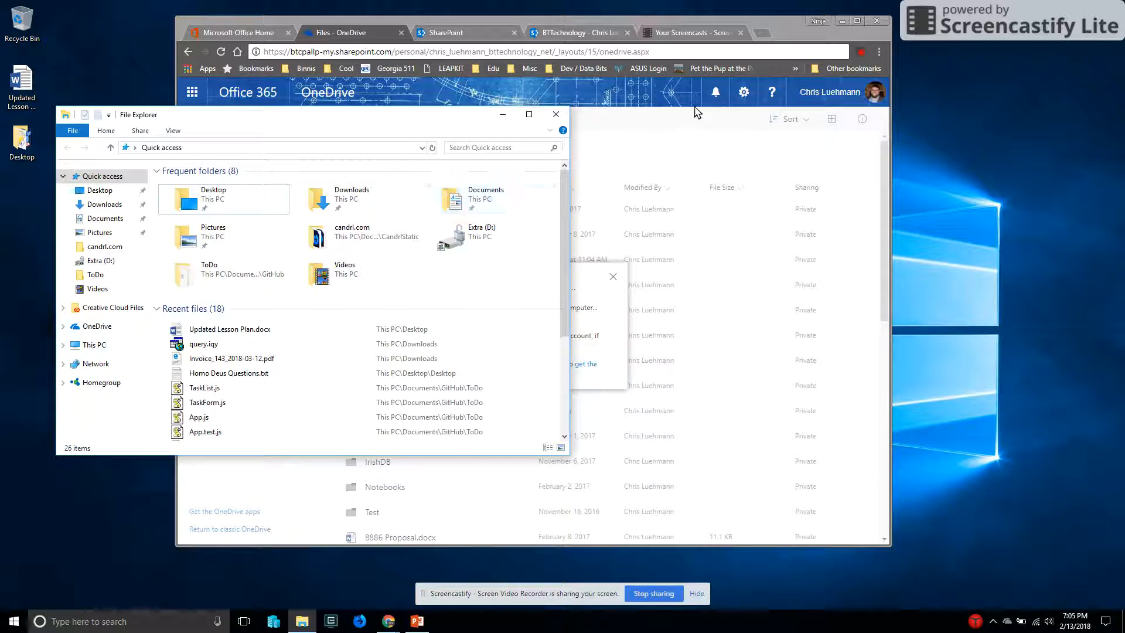
click(605, 314)
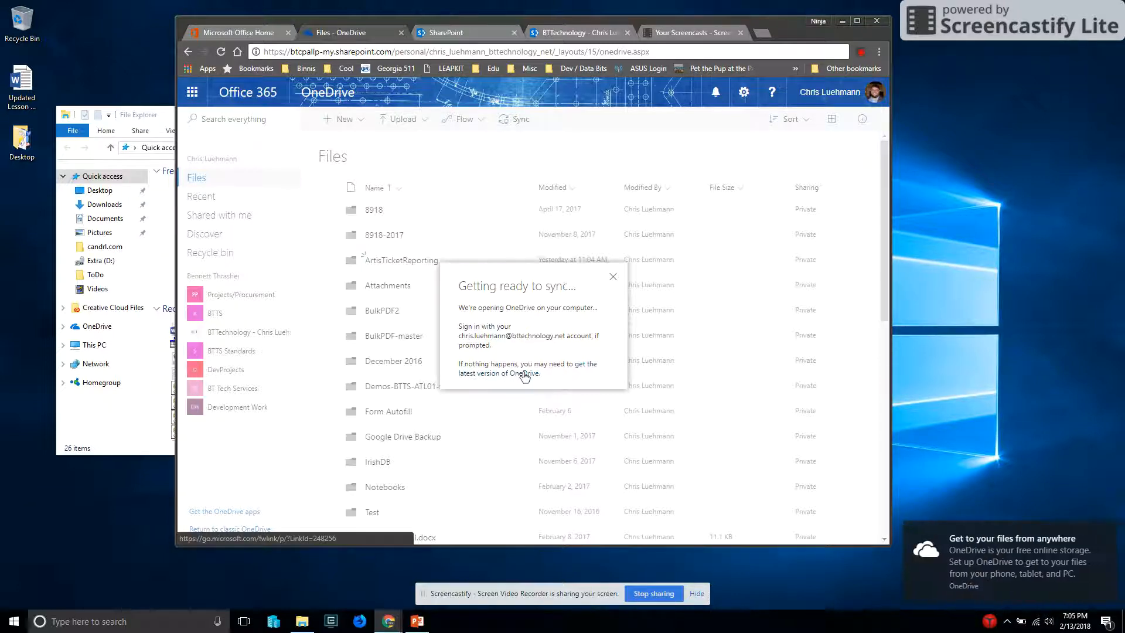
Step: Sign in to OneDrive setup with the work e-mail and password, then verify the texted code
click(1020, 557)
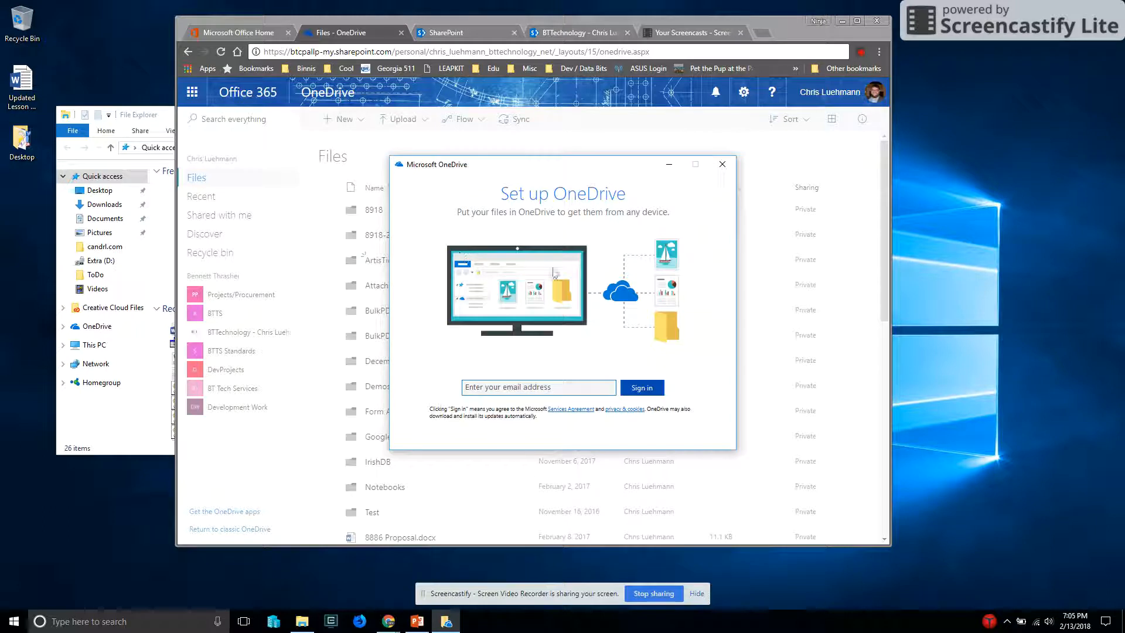
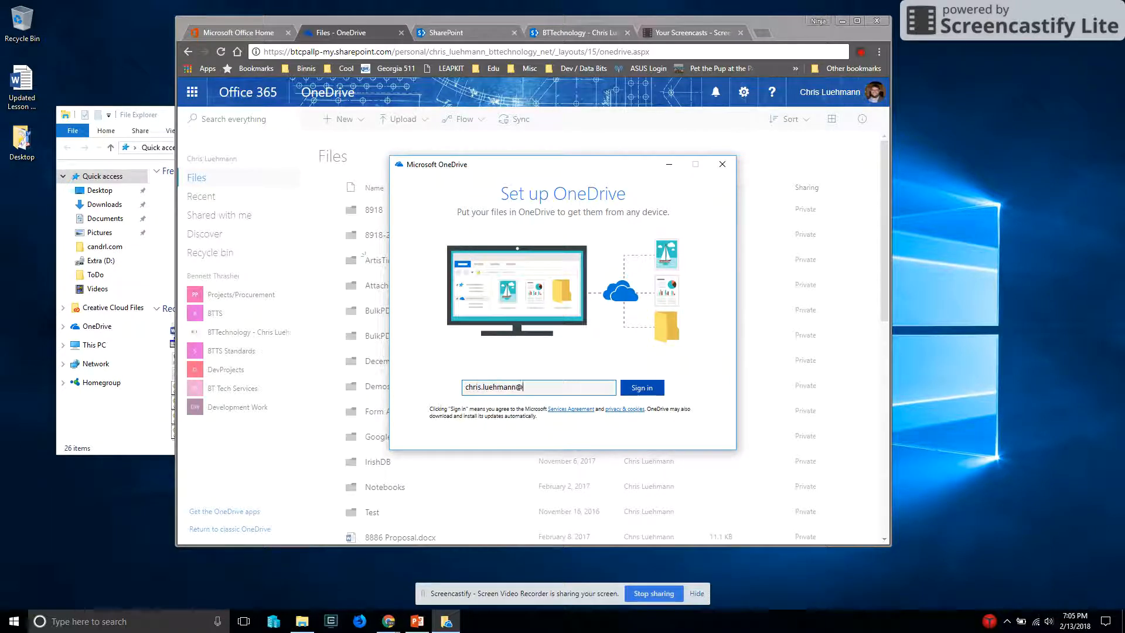
click(647, 391)
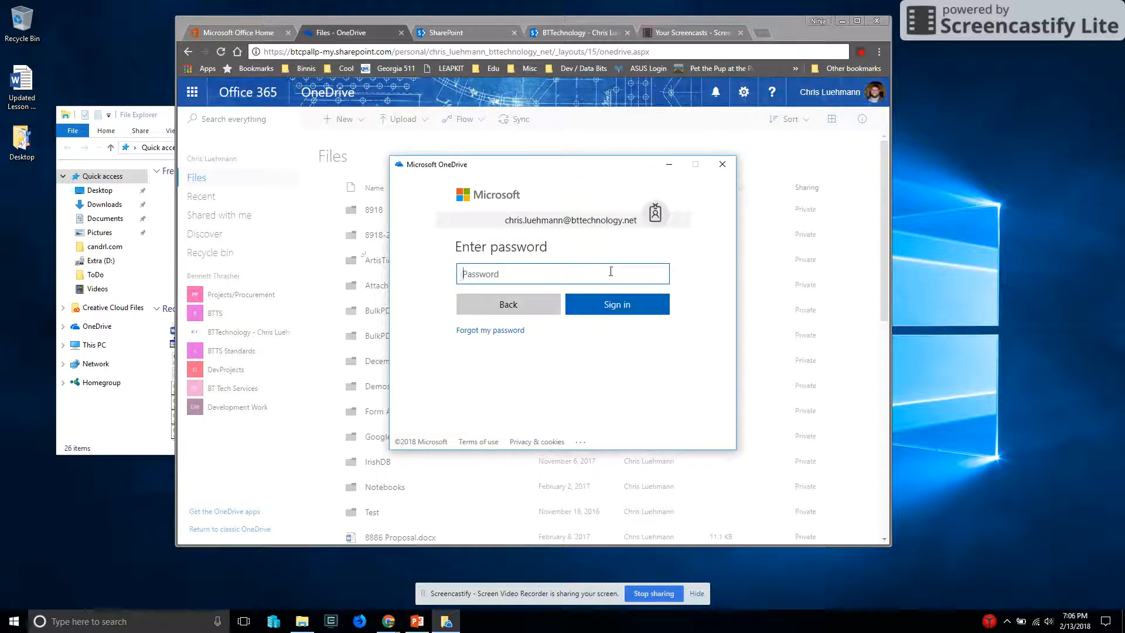
key(Return)
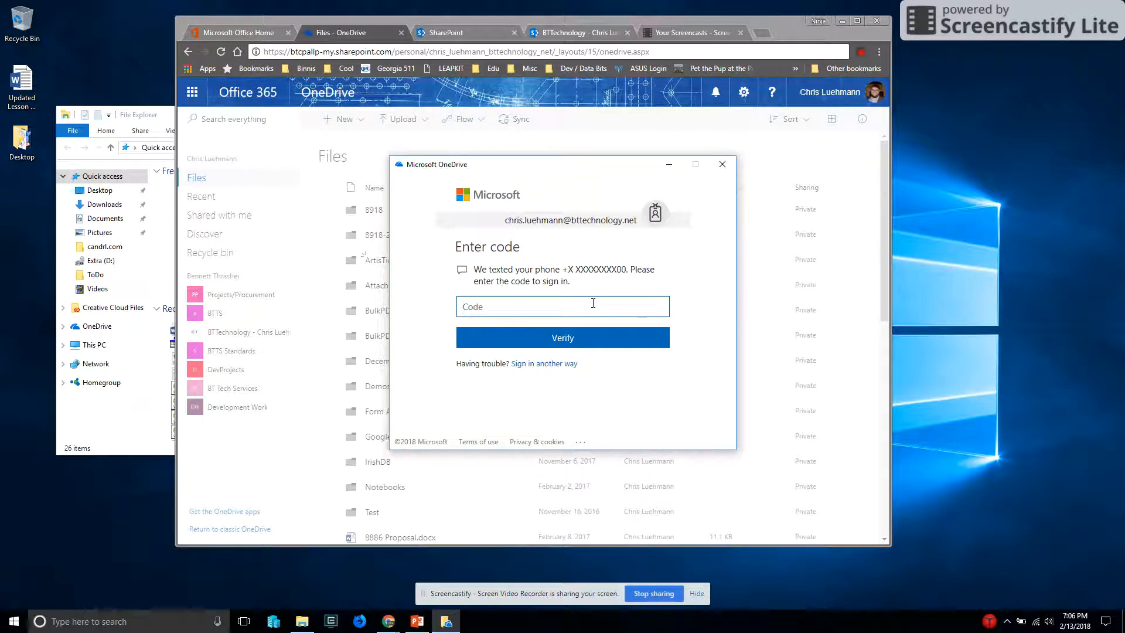
click(567, 340)
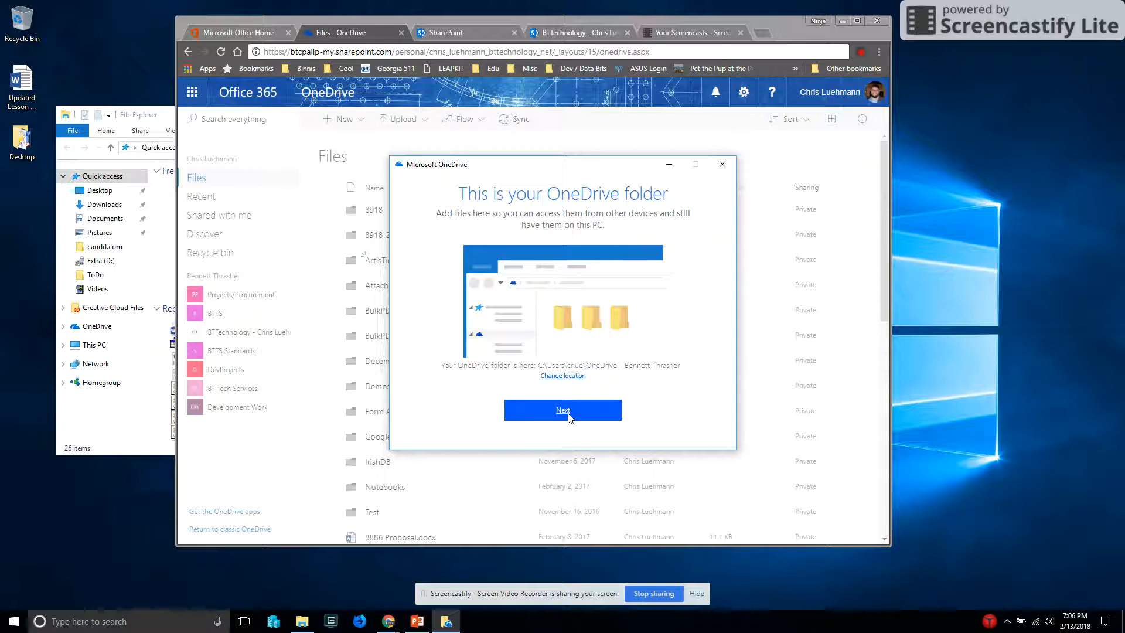
Step: Keep the default OneDrive folder location, page through the welcome tour, and open the new OneDrive folder
click(565, 413)
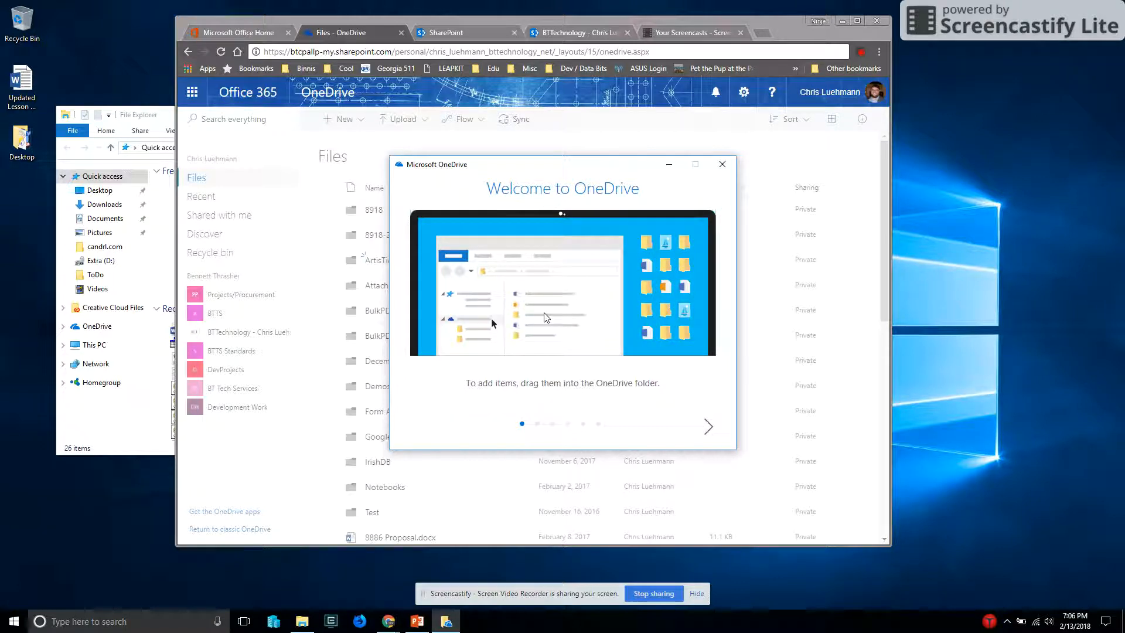
click(708, 426)
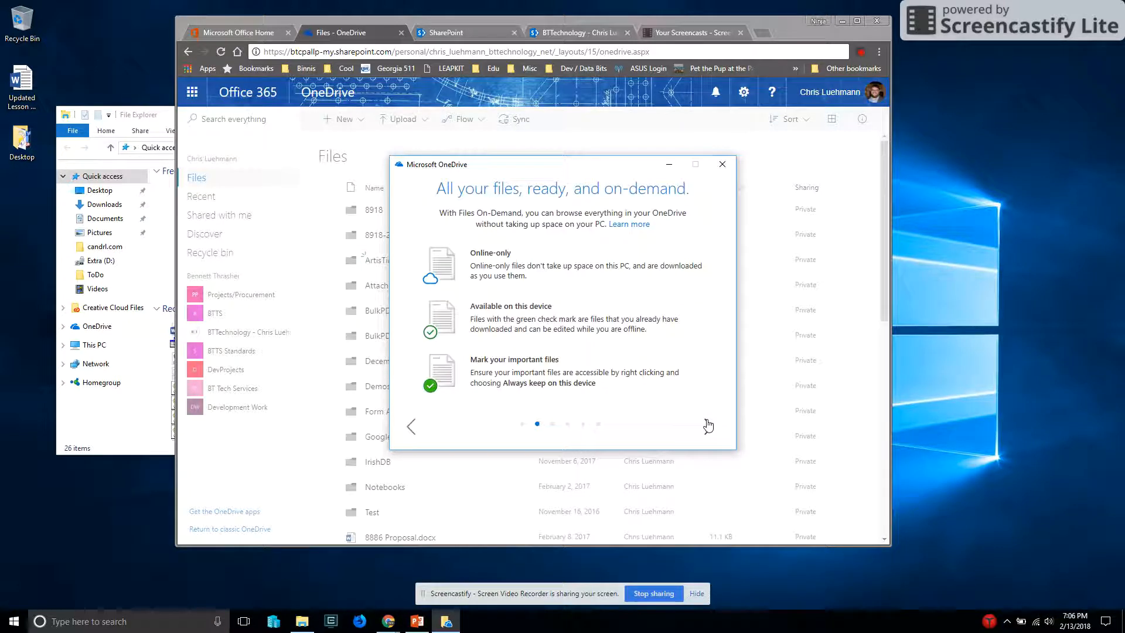
click(708, 426)
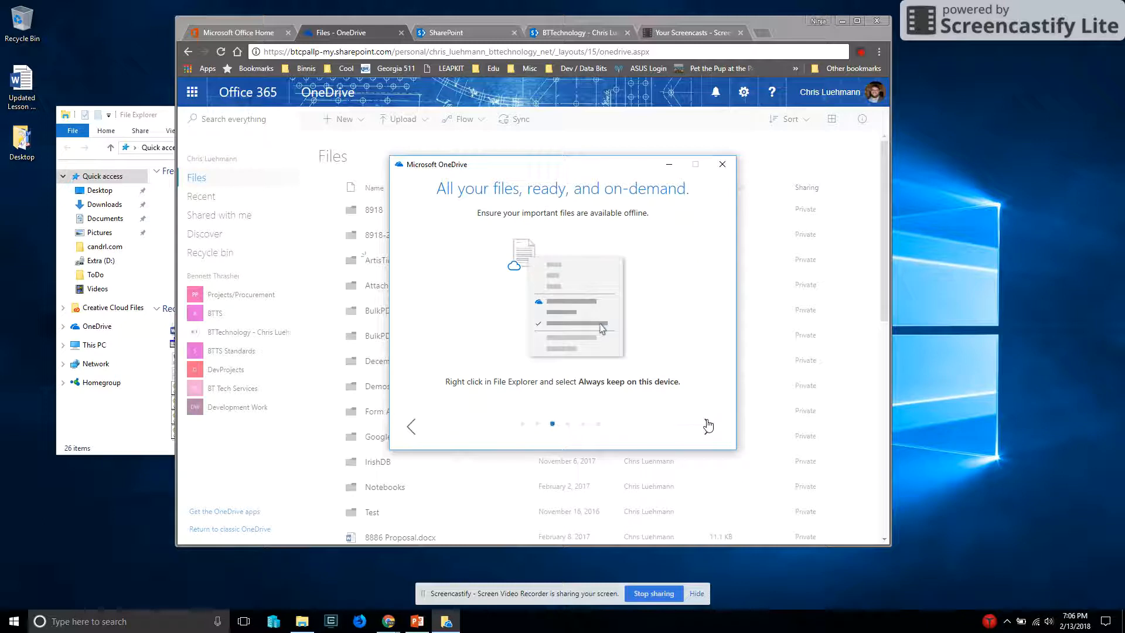
click(708, 427)
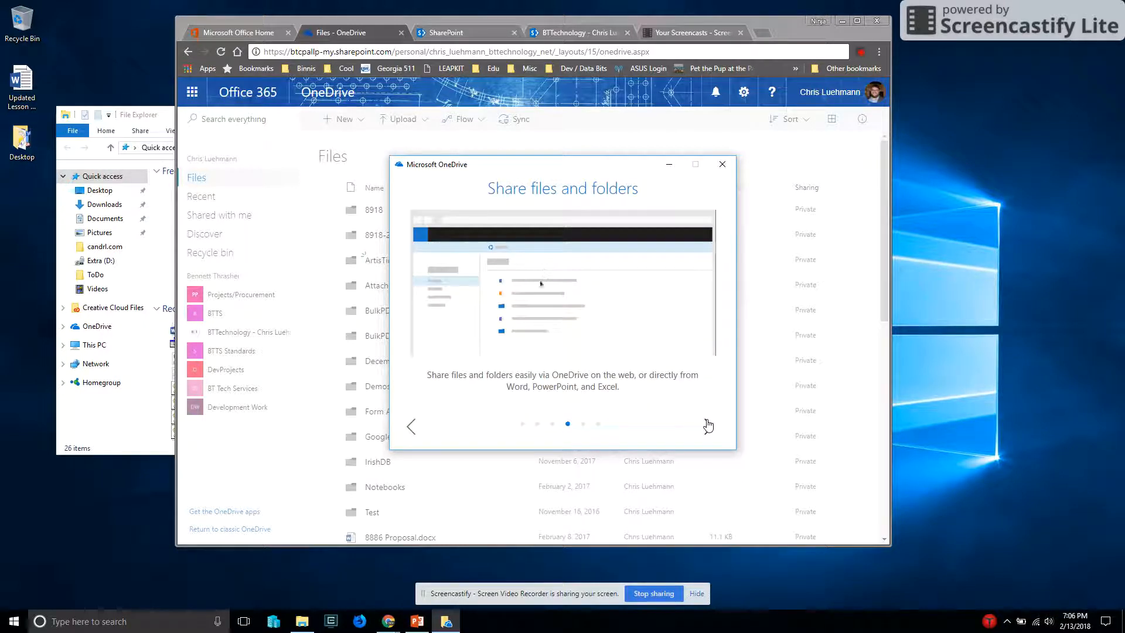
click(708, 426)
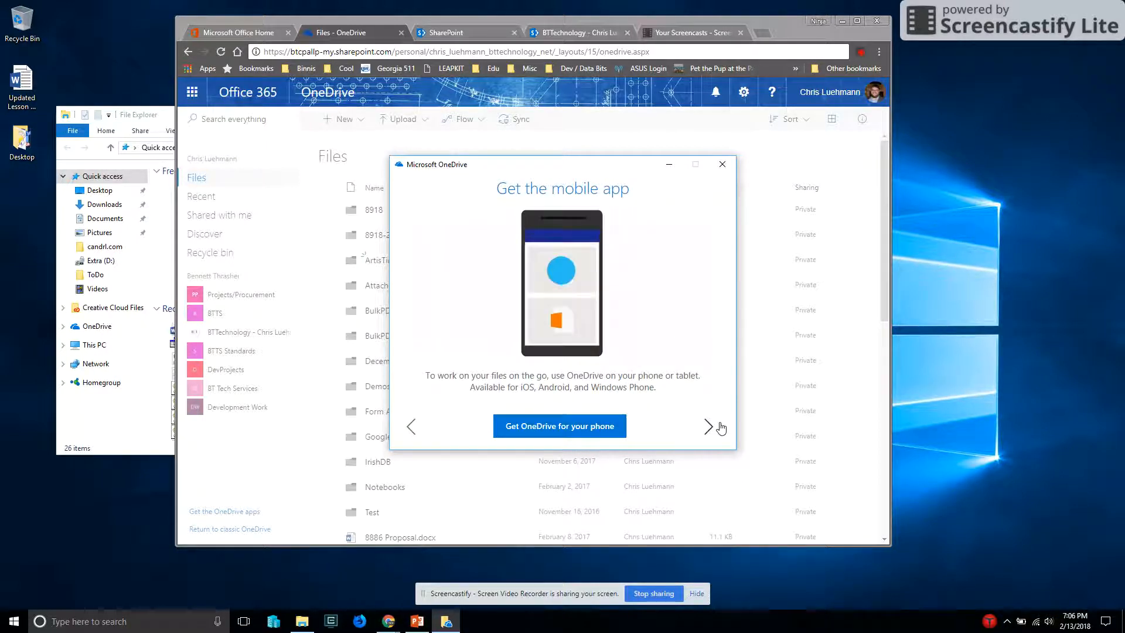
click(710, 426)
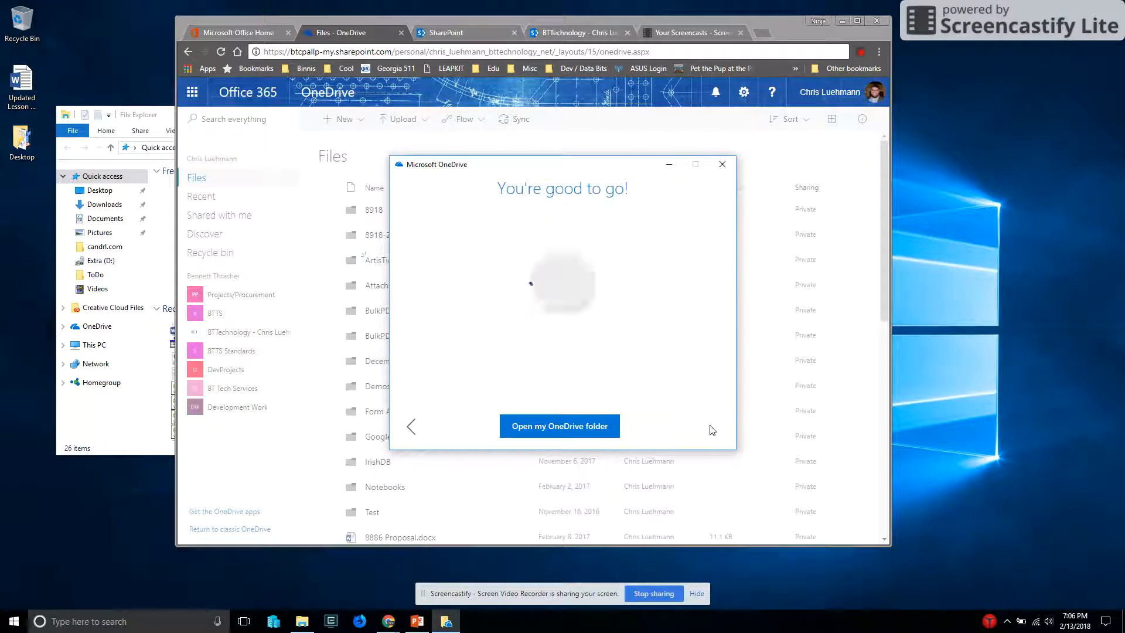
click(579, 427)
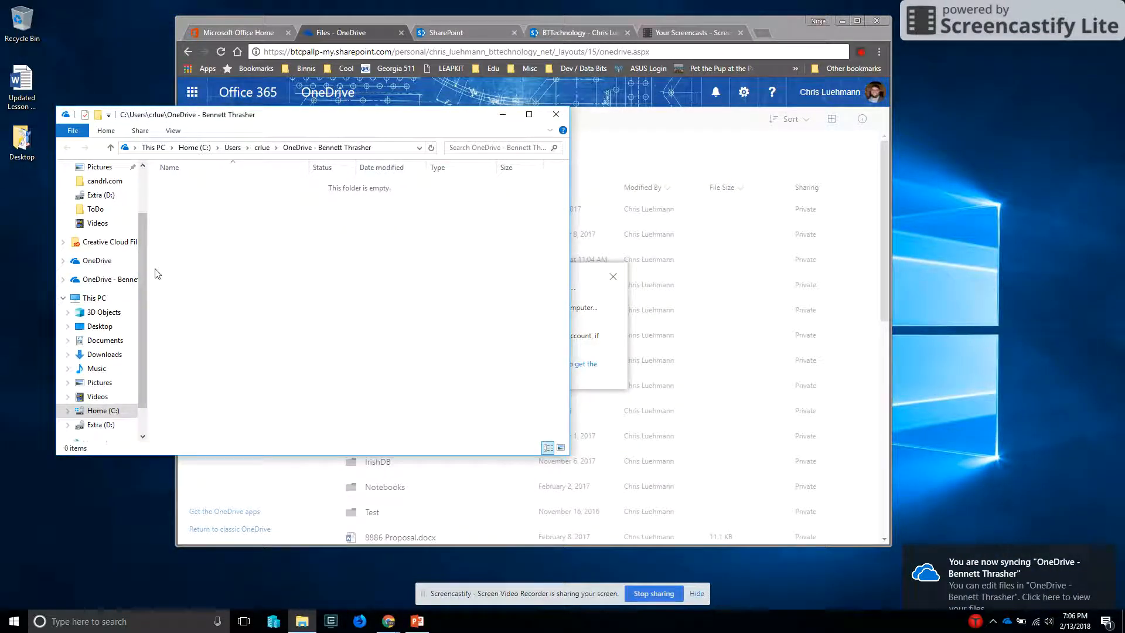
Step: Browse the work OneDrive's synced folders in File Explorer, open 8918, then minimize Explorer
click(95, 260)
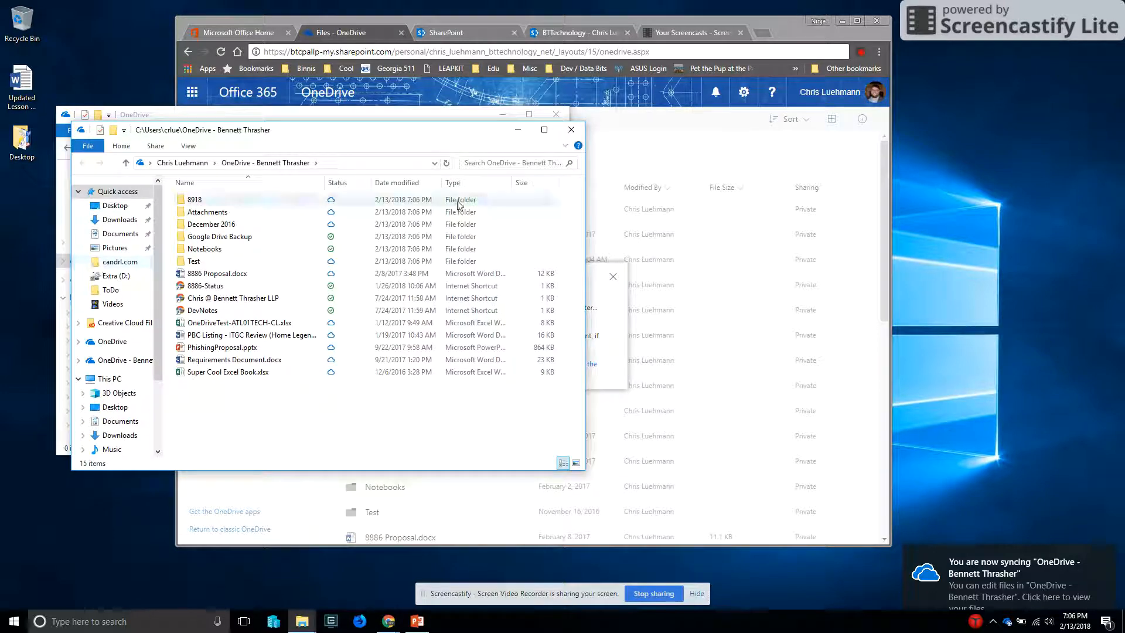
click(571, 129)
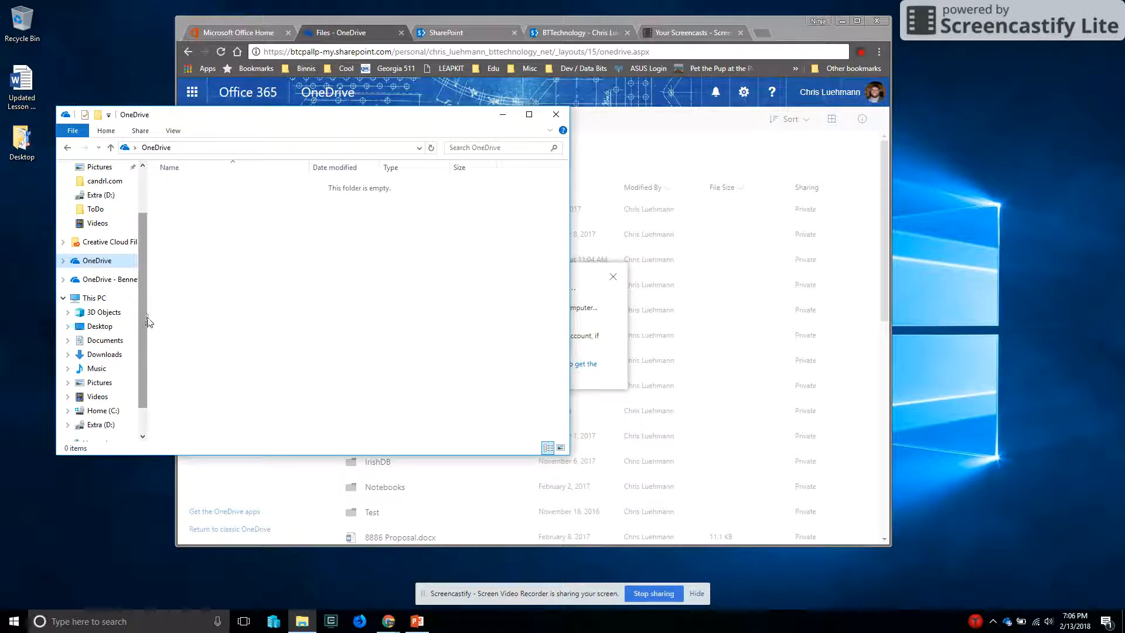
drag(147, 318, 223, 317)
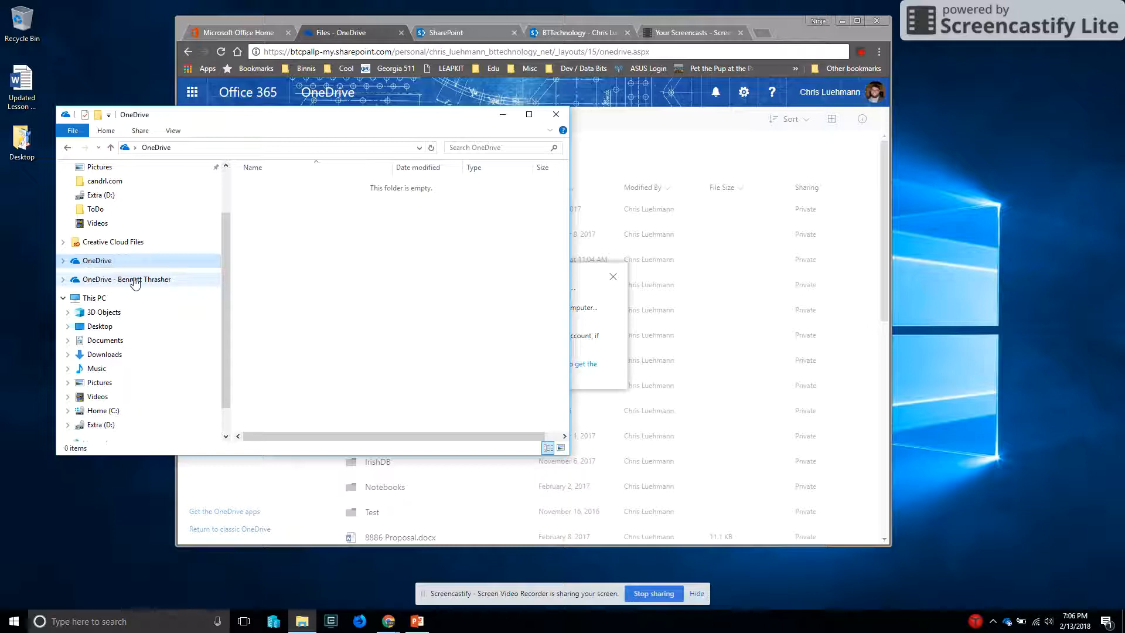
click(65, 280)
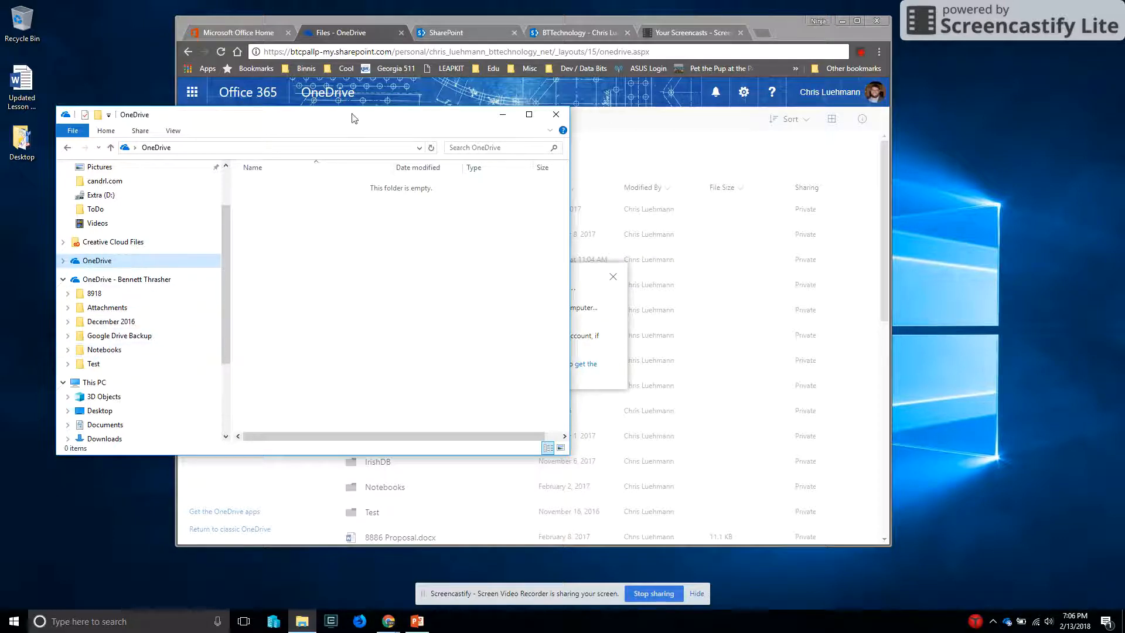
click(128, 294)
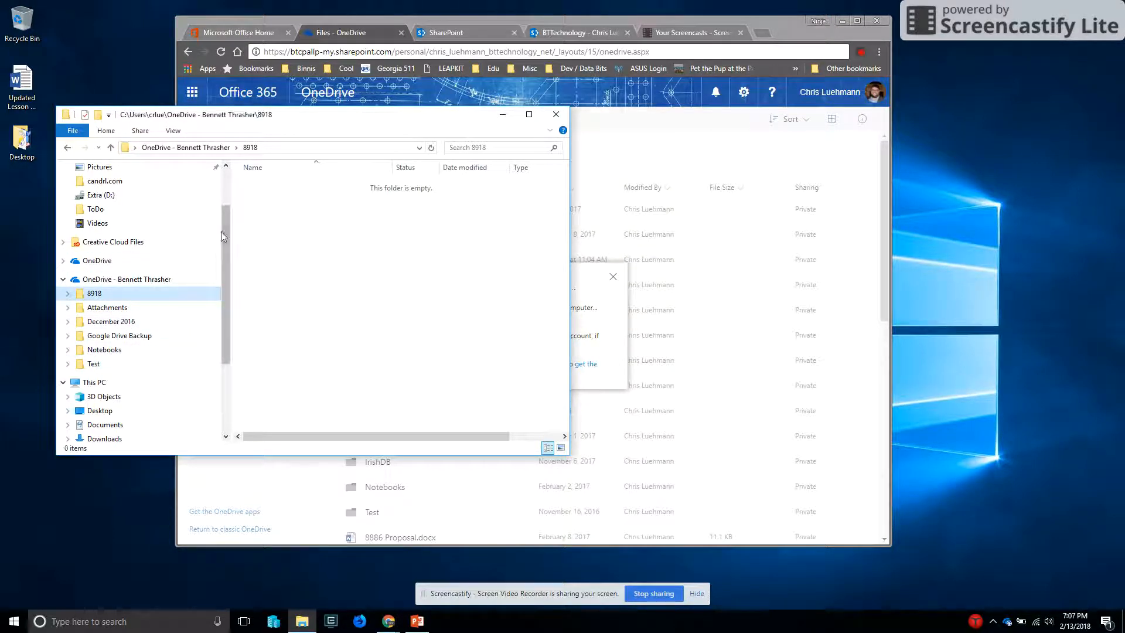
click(504, 116)
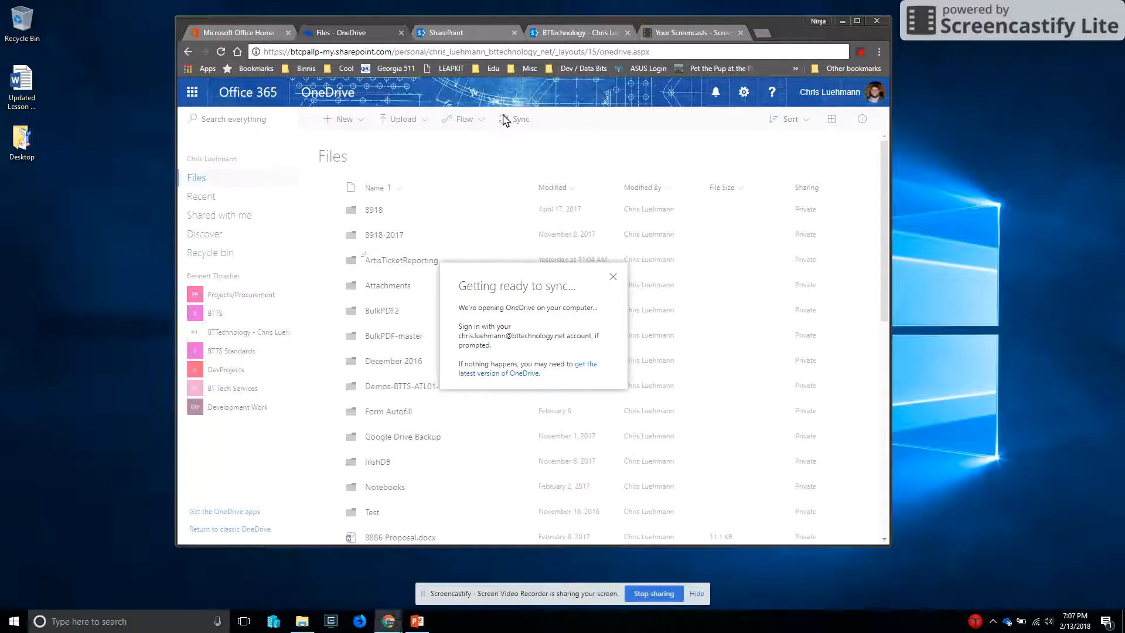